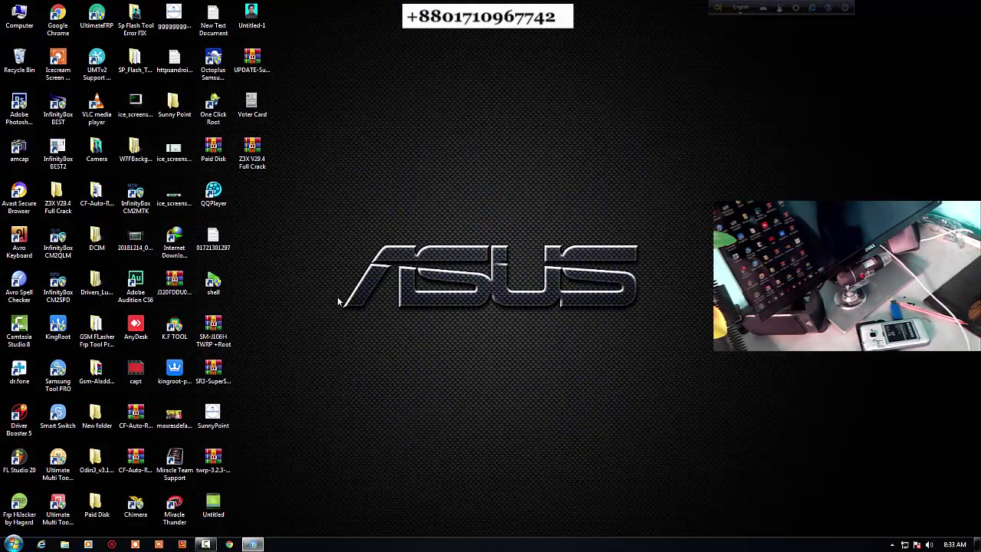
pyautogui.rightClick(321, 205)
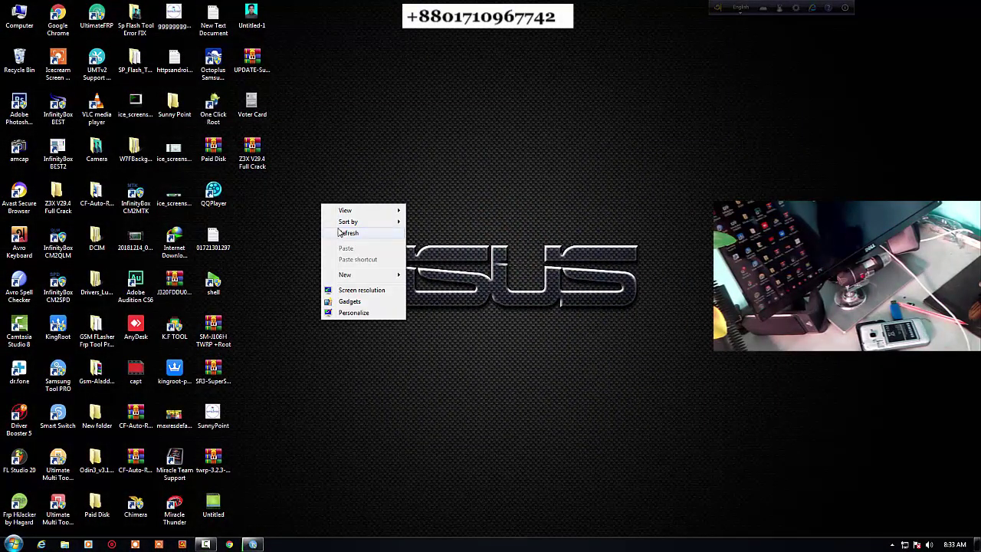
pyautogui.click(341, 236)
pyautogui.rightClick(396, 213)
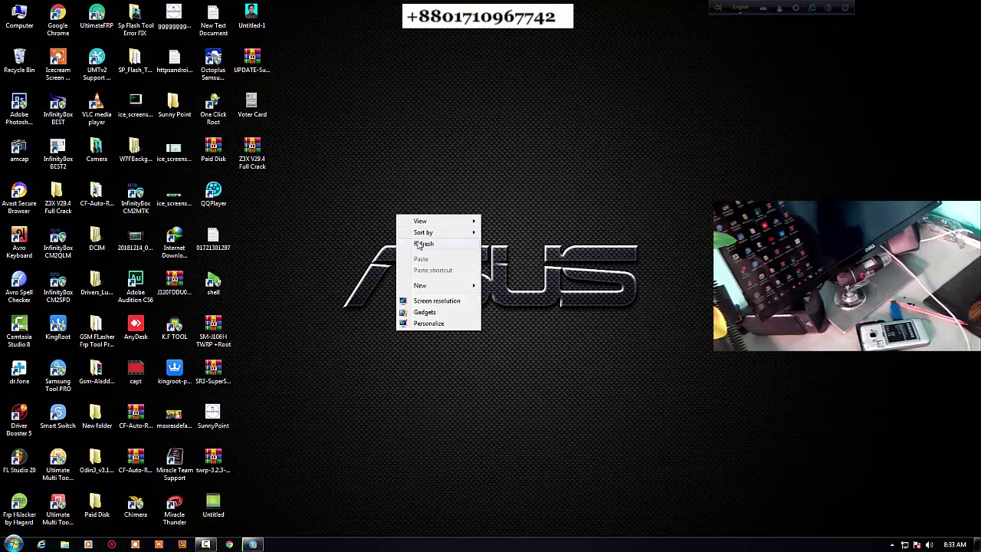
pyautogui.click(419, 244)
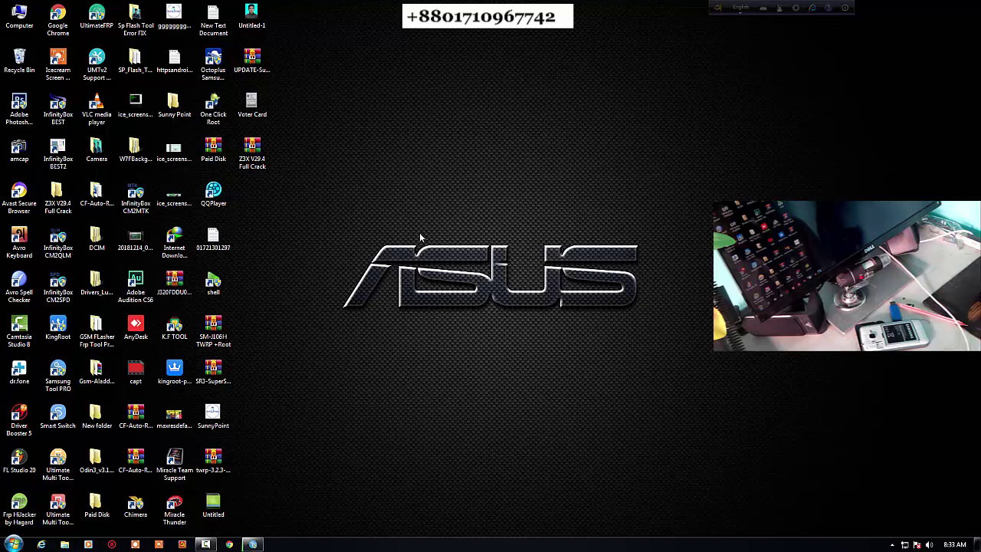
pyautogui.rightClick(398, 187)
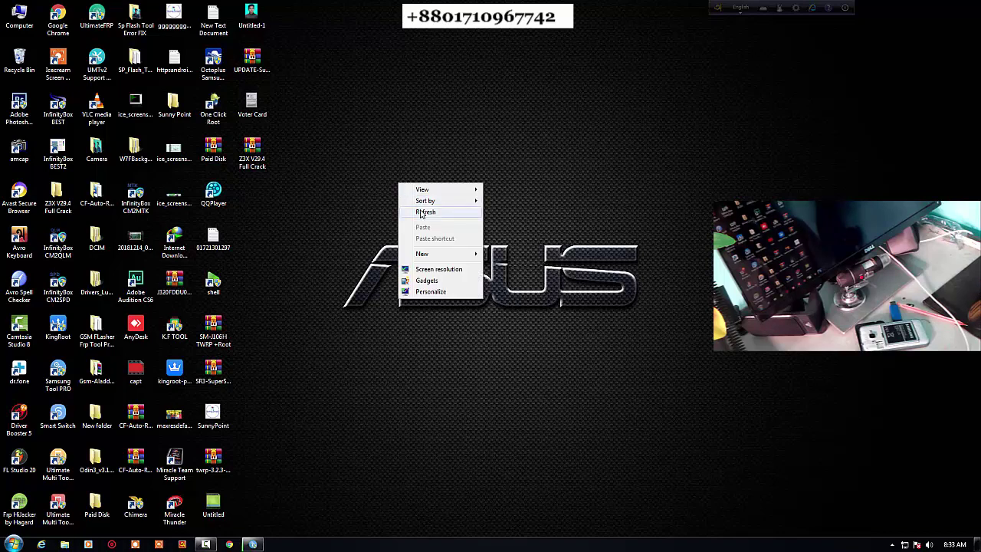
pyautogui.click(420, 212)
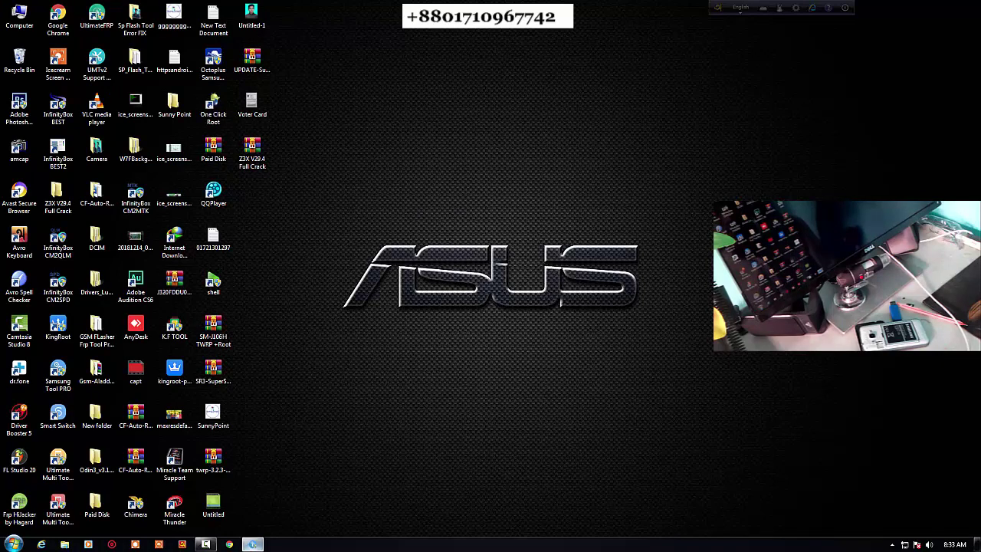
pyautogui.rightClick(378, 181)
pyautogui.click(420, 212)
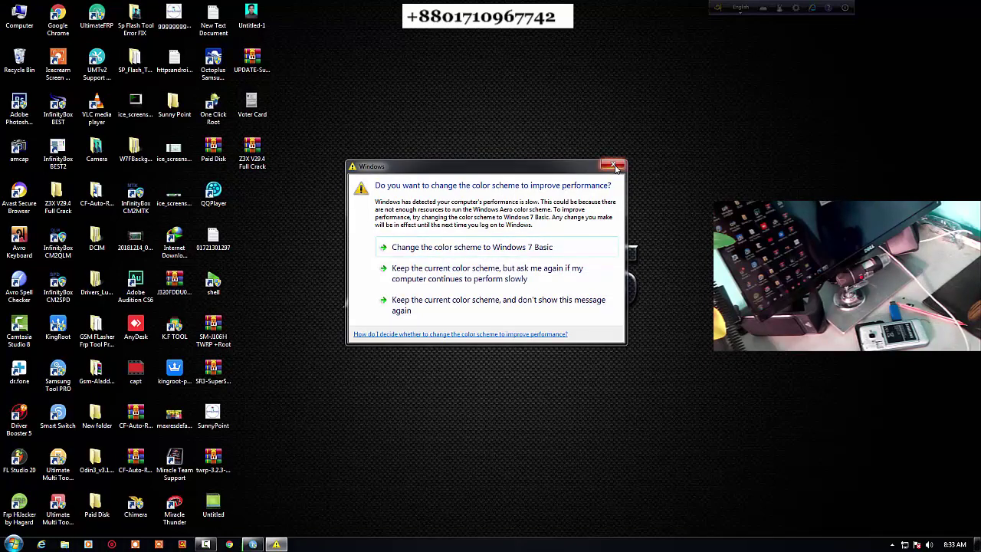
# Dismiss the Windows color scheme prompt and bring up the Z3X Samsung Tool PRO window.
pyautogui.click(615, 167)
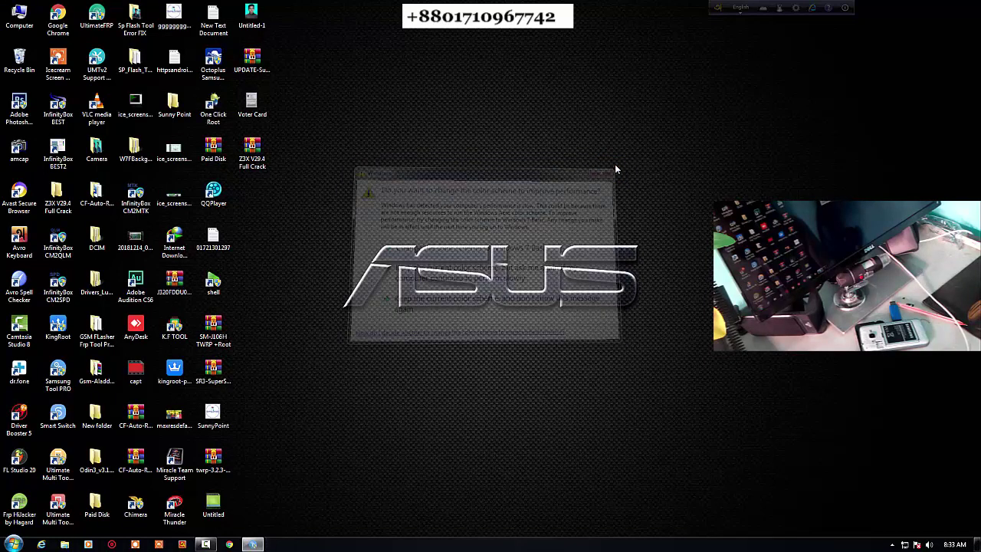
pyautogui.click(253, 544)
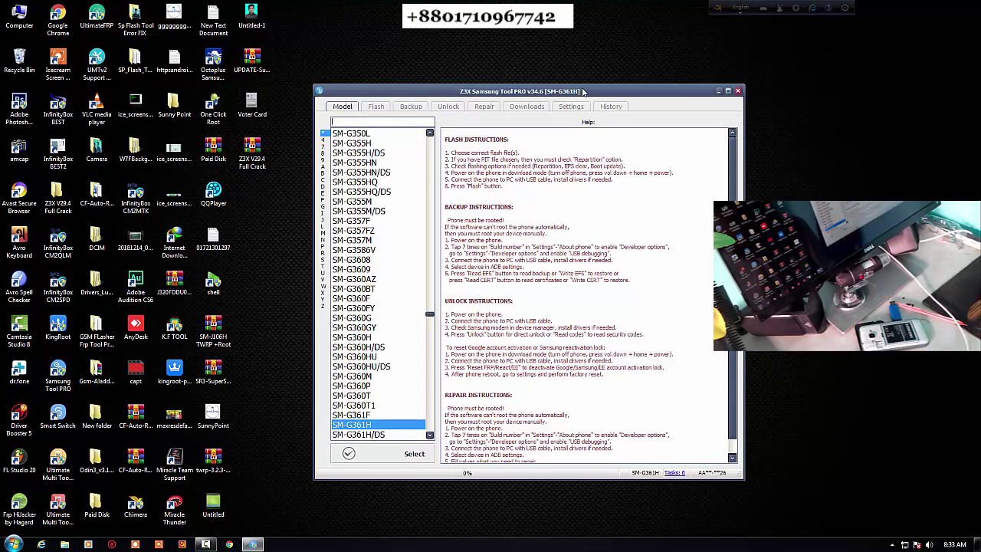
pyautogui.moveTo(583, 91); pyautogui.dragTo(570, 93)
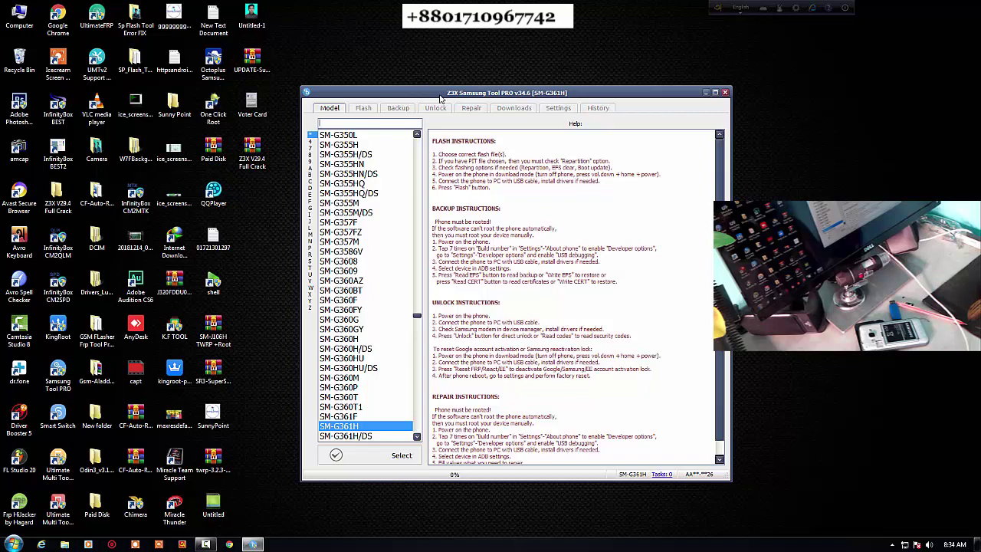
# Extract the Z3X V29.4 Full Crack archive on the desktop into its own folder, replacing all existing files.
pyautogui.moveTo(442, 94); pyautogui.dragTo(630, 128)
pyautogui.moveTo(262, 157); pyautogui.dragTo(348, 195)
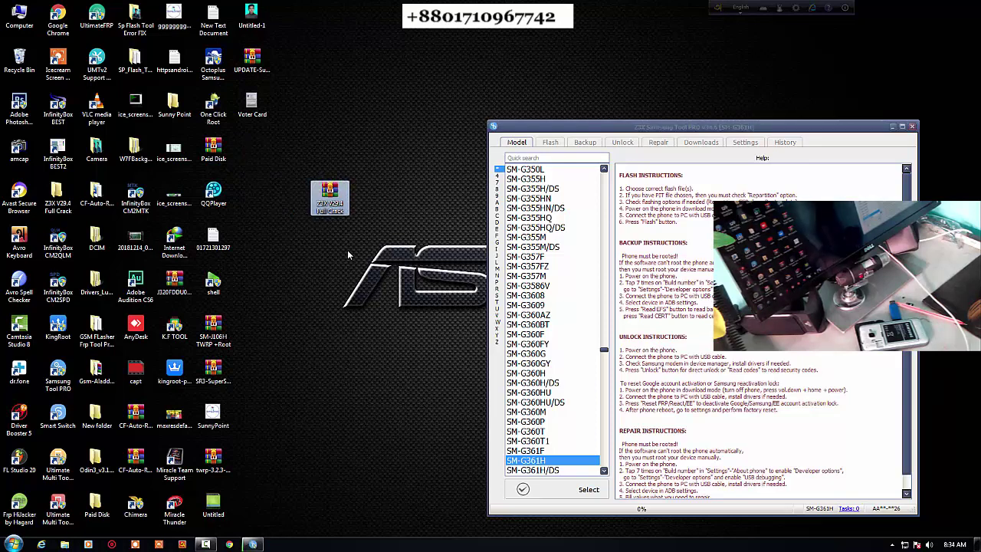
pyautogui.rightClick(335, 201)
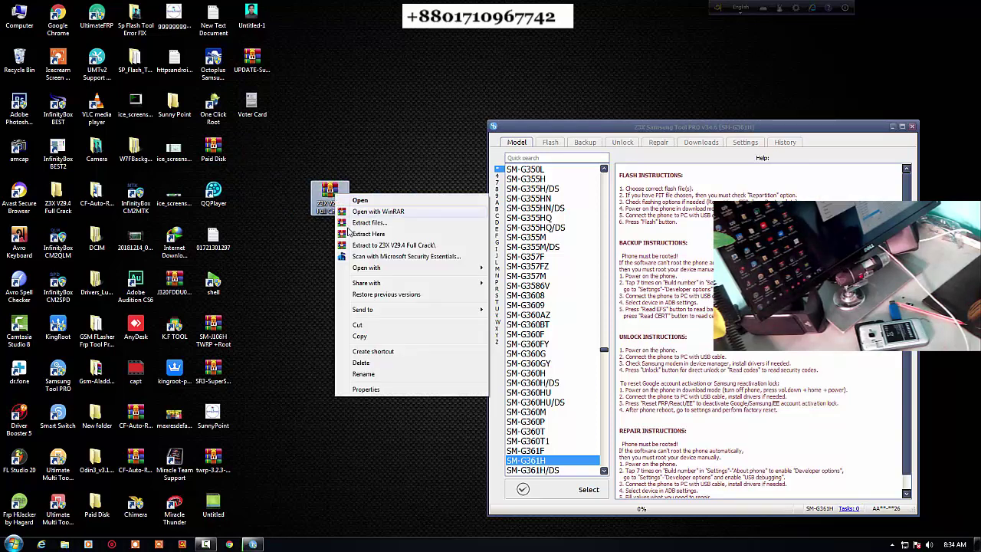
pyautogui.click(369, 247)
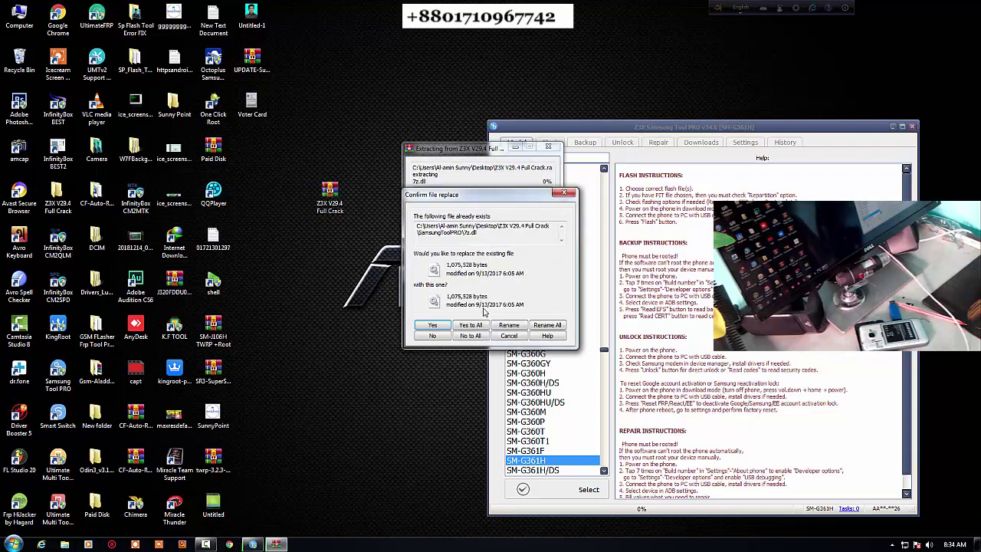
pyautogui.click(469, 326)
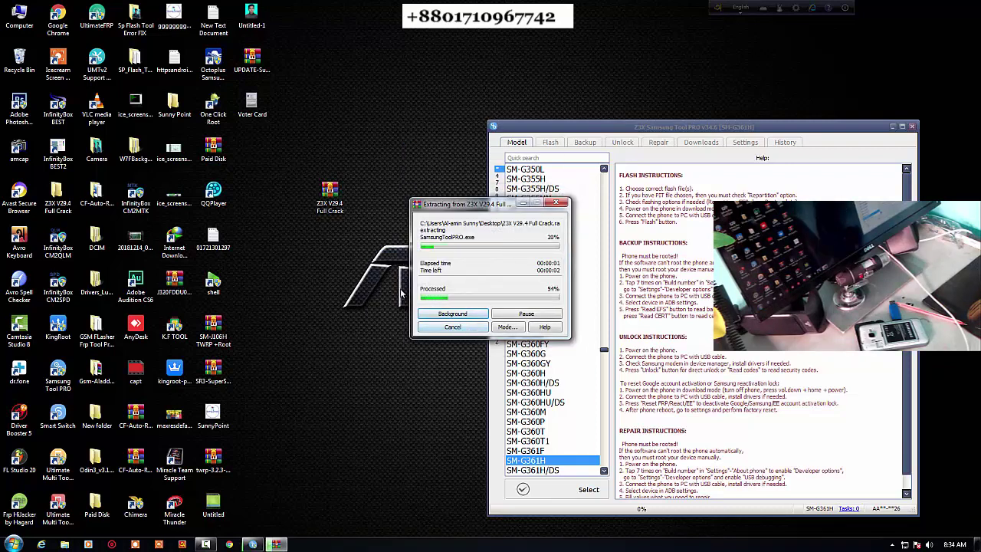
# Place the extracted Z3X V29.4 Full Crack folder below its archive on the desktop and open its SamsungToolPRO subfolder.
pyautogui.moveTo(58, 197); pyautogui.dragTo(325, 242)
pyautogui.doubleClick(326, 241)
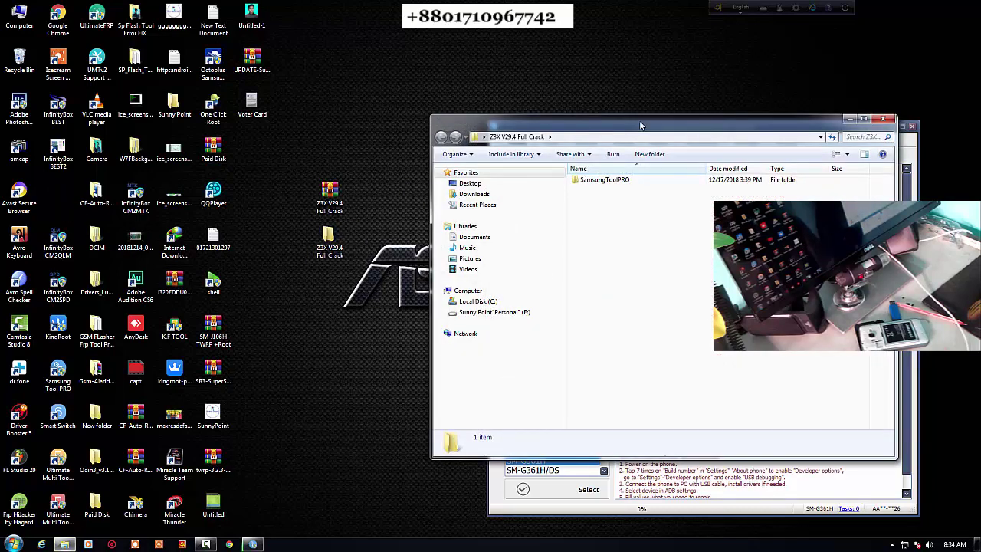
pyautogui.moveTo(614, 115); pyautogui.dragTo(328, 142)
pyautogui.doubleClick(319, 201)
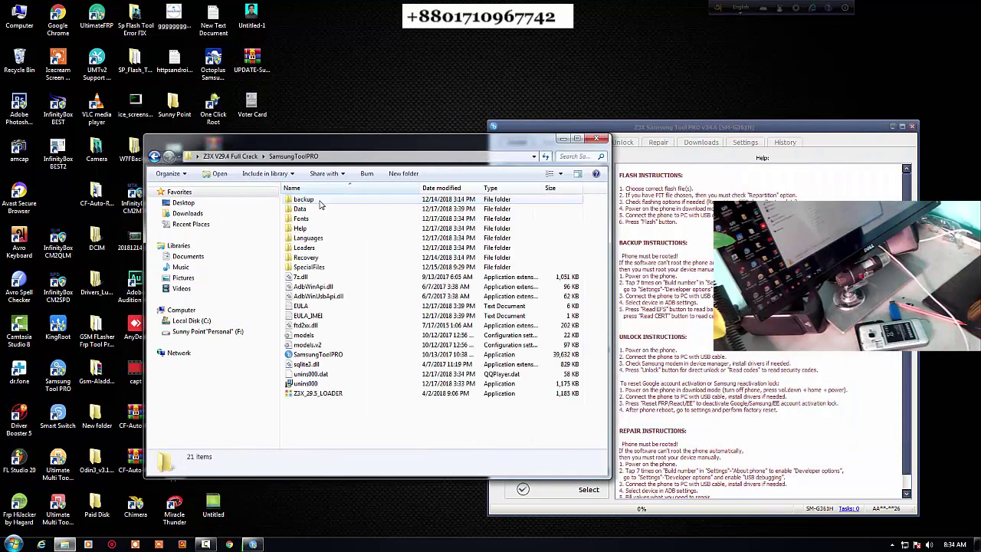
# Check the launch options of the Z3X_29.5_LOADER application without running it, and close the folder window.
pyautogui.click(311, 396)
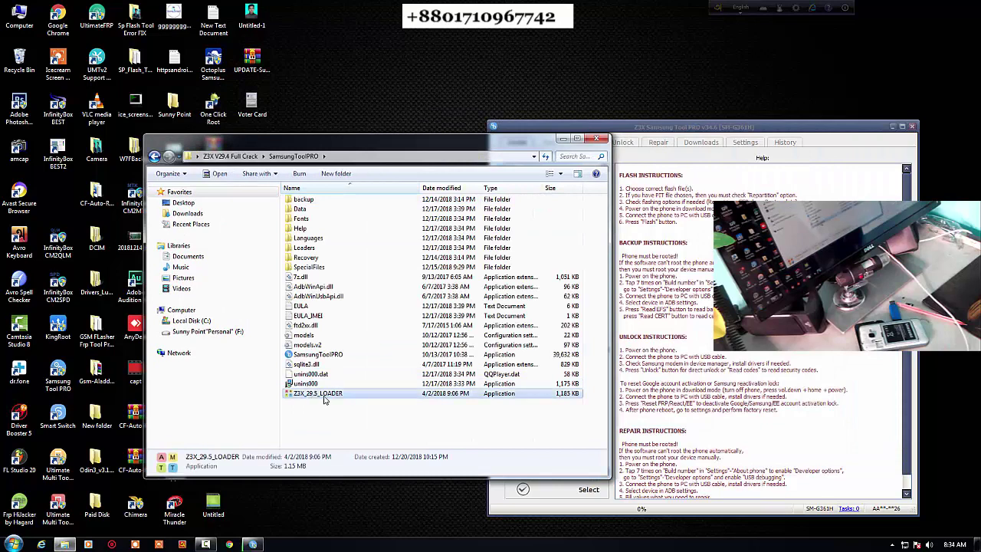
pyautogui.rightClick(323, 398)
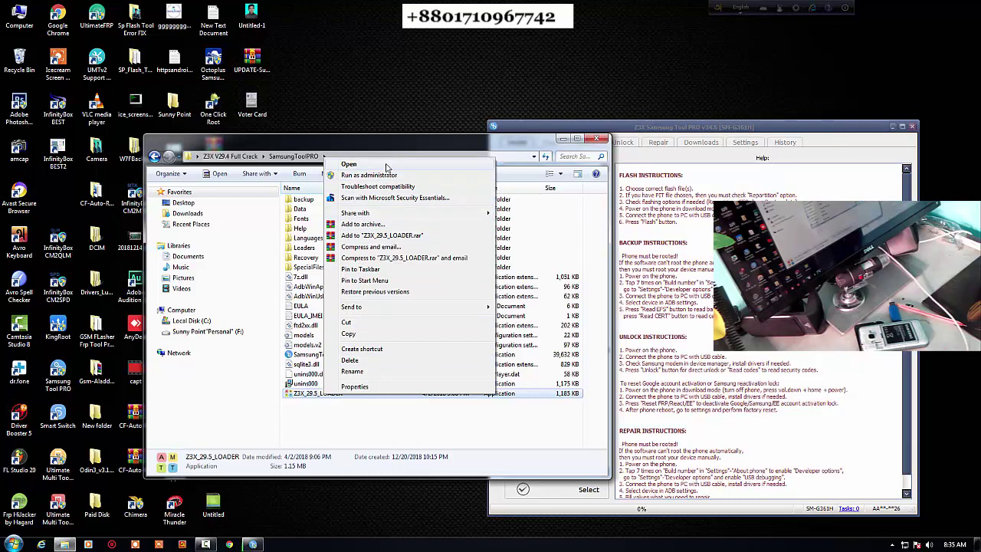
pyautogui.click(328, 428)
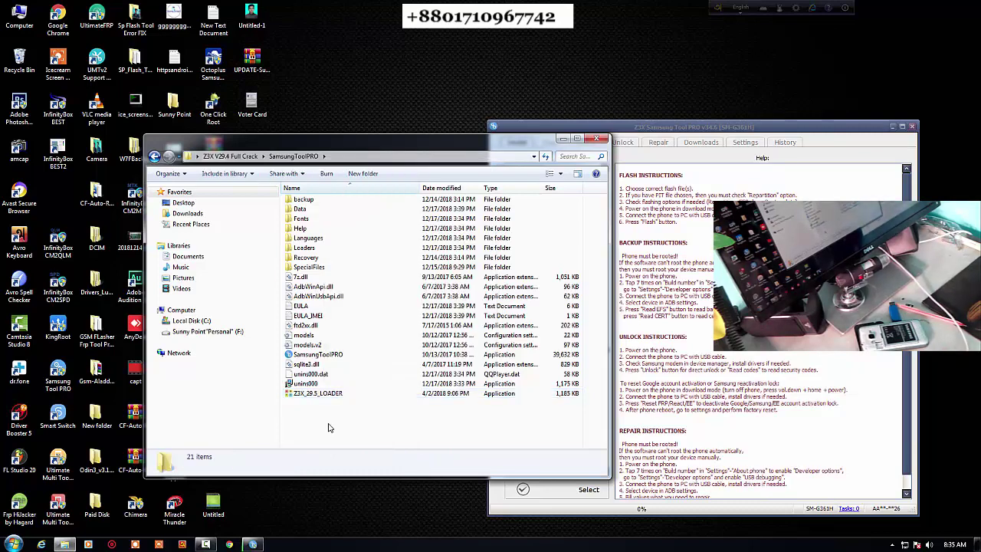
pyautogui.click(598, 140)
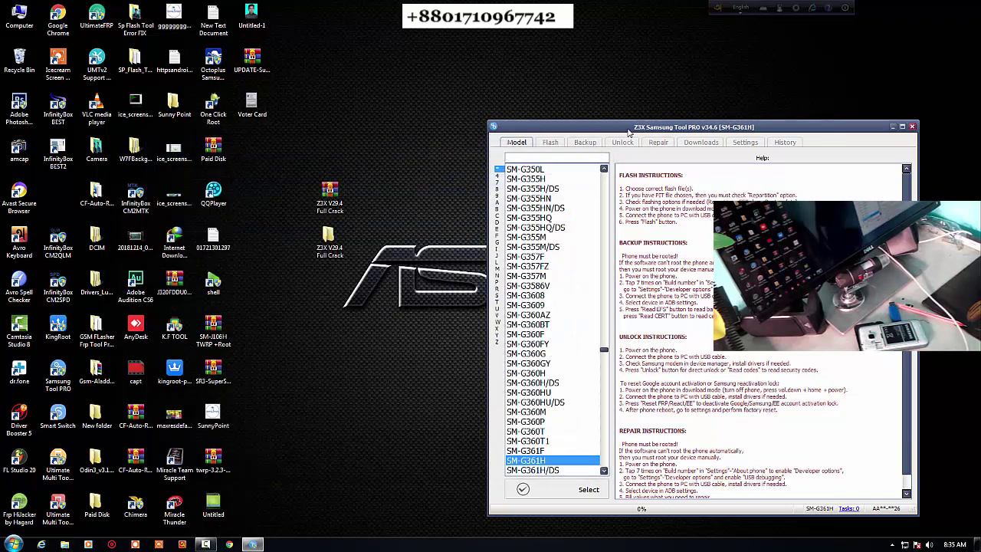
# Look through the Flash, Backup, Unlock, Repair, Downloads, Settings and History pages of Z3X Samsung Tool PRO.
pyautogui.moveTo(603, 131); pyautogui.dragTo(431, 97)
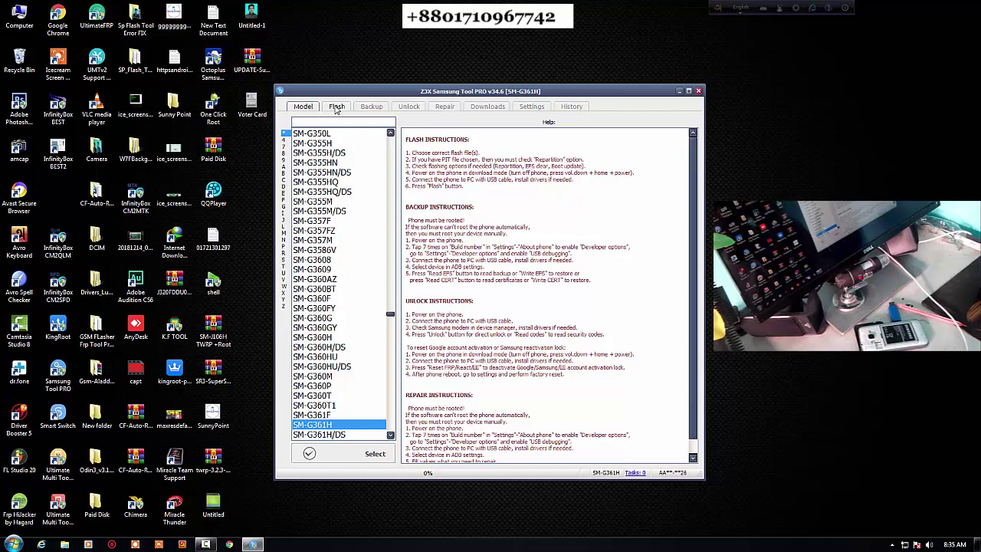
pyautogui.click(338, 107)
pyautogui.click(372, 107)
pyautogui.click(408, 107)
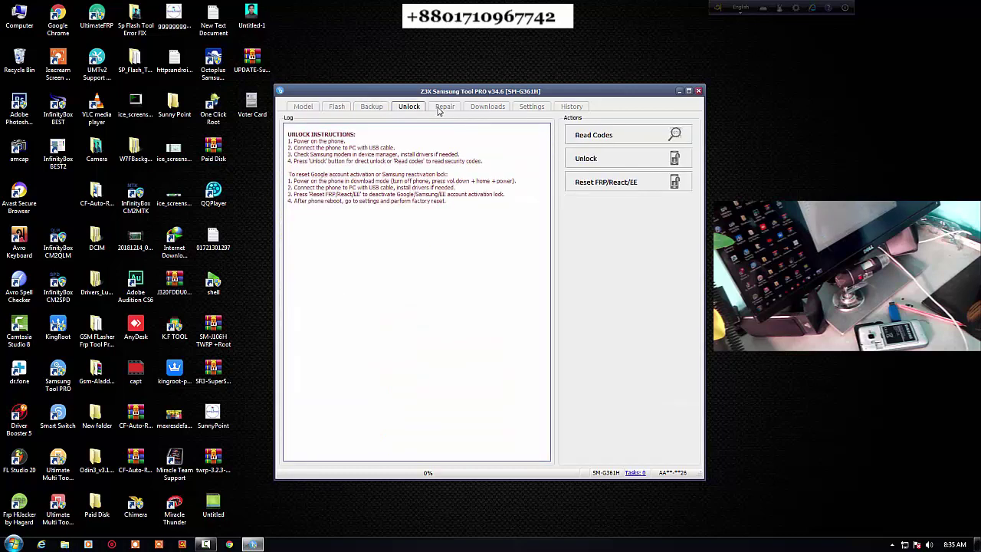
pyautogui.click(445, 107)
pyautogui.click(484, 108)
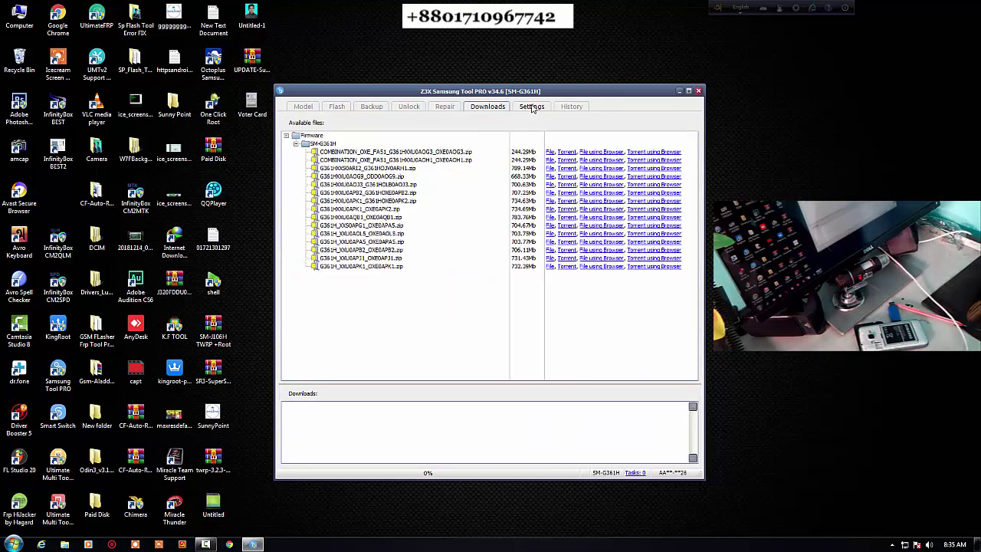
pyautogui.click(532, 107)
pyautogui.click(571, 106)
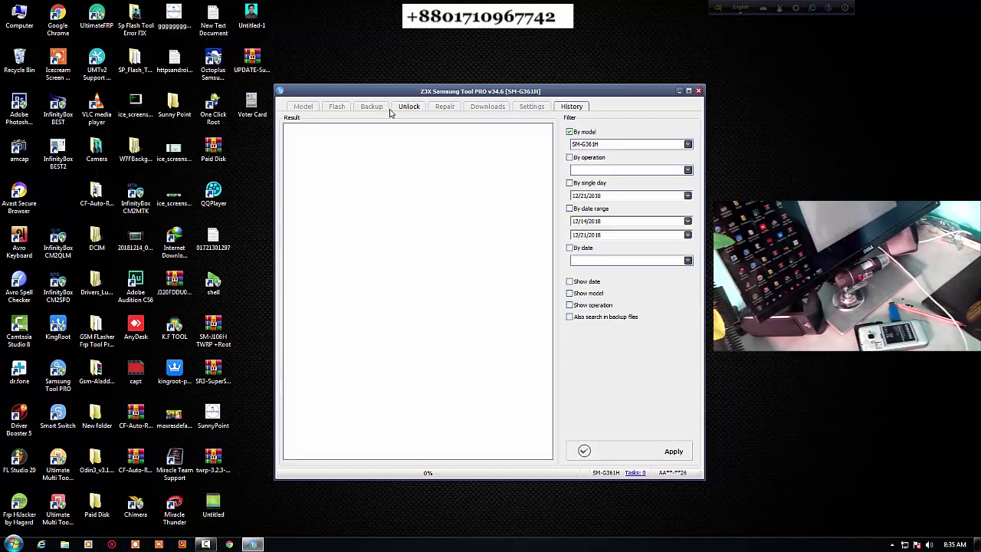
# Review the repair instructions, input fields and available actions for the SM-G361H, comparing them with the model page.
pyautogui.hotkey('ctrl', 'Tab')
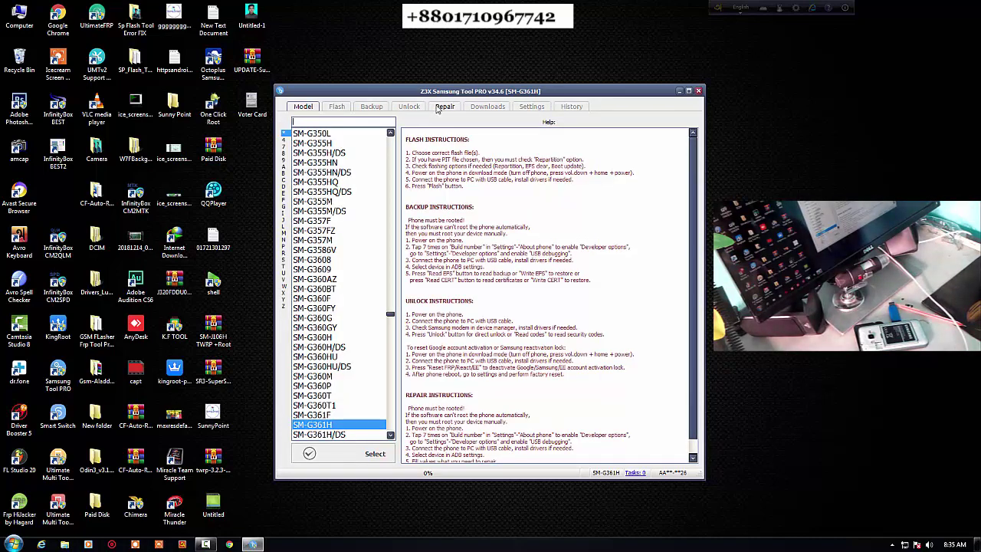
pyautogui.click(443, 107)
pyautogui.click(307, 107)
pyautogui.click(442, 108)
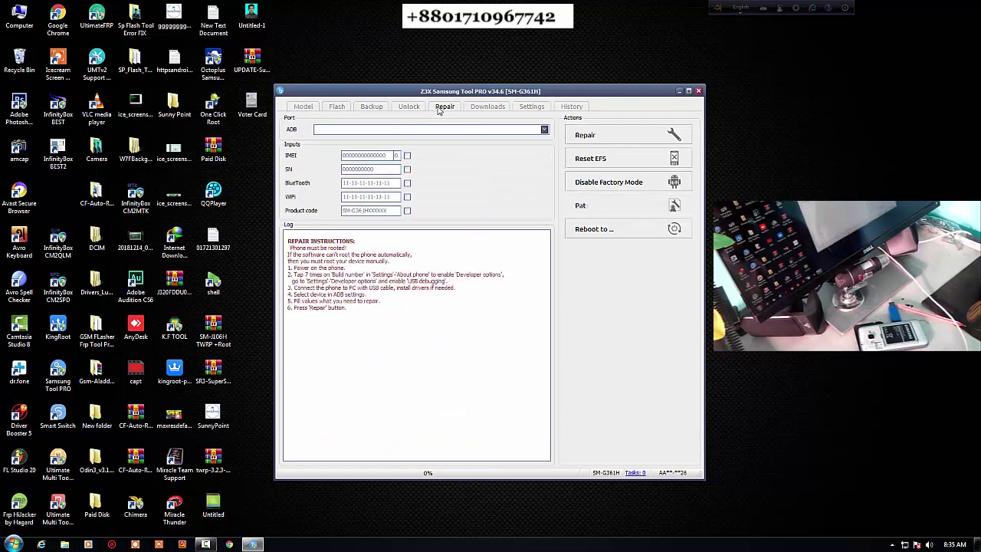
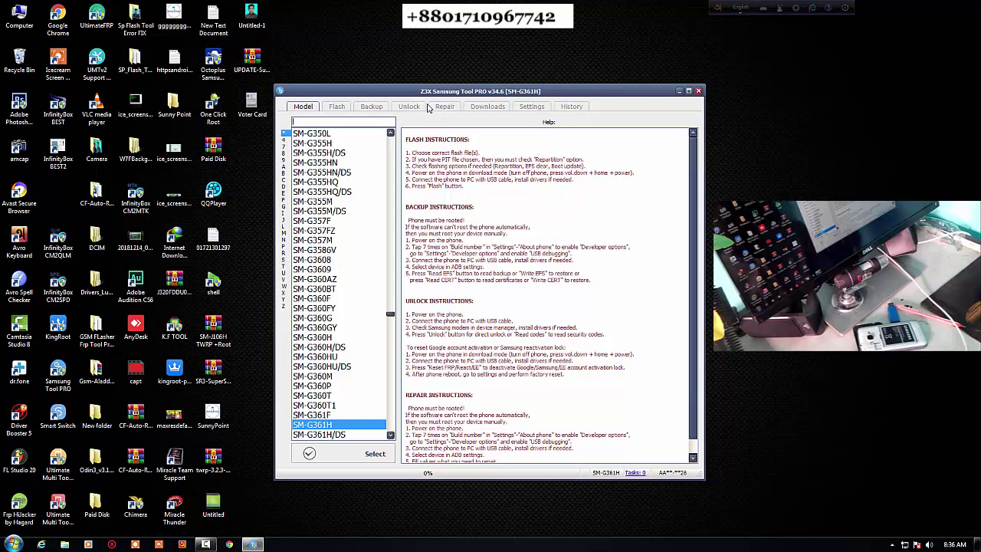
pyautogui.click(443, 107)
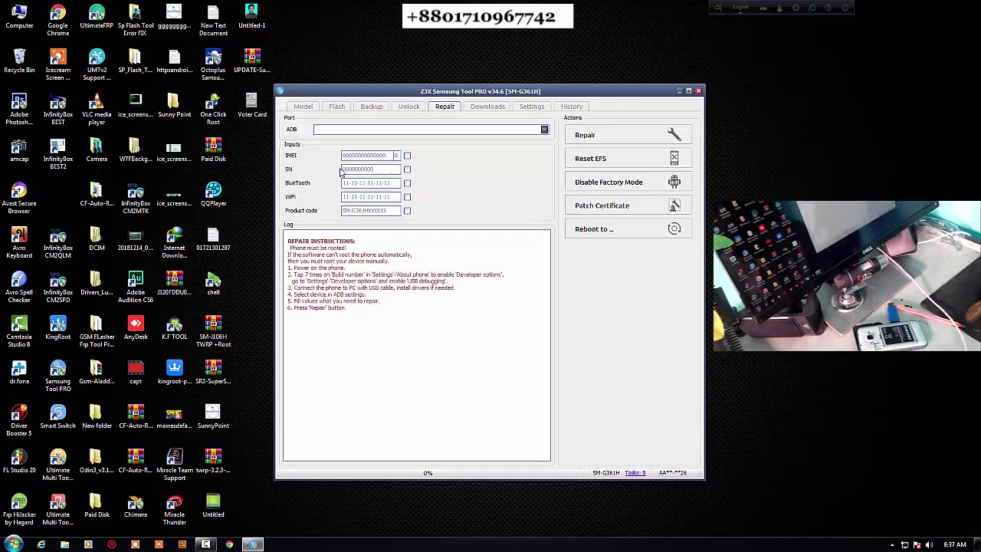
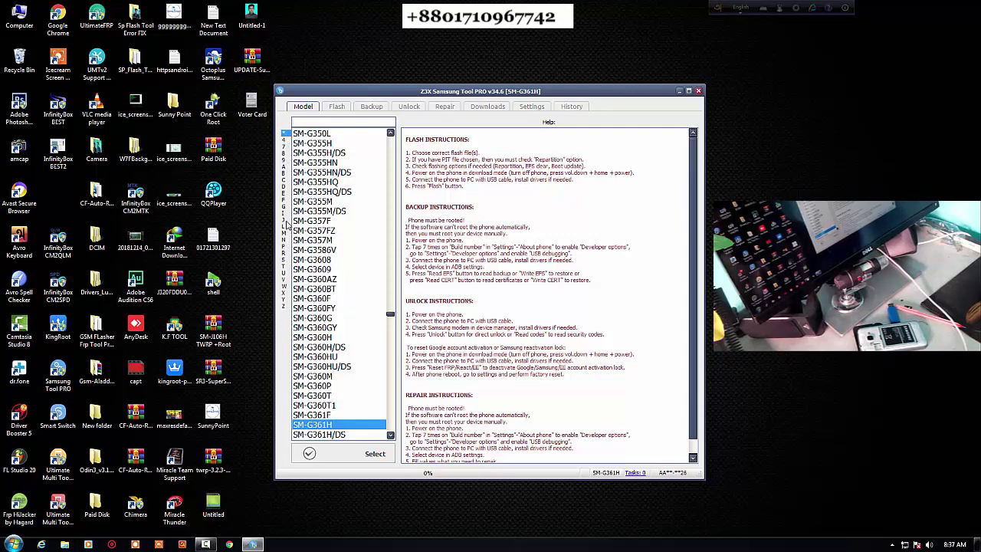
# Search the model list for J106, set SM-J106H as the working phone model and dismiss the Windows color scheme prompt.
pyautogui.click(286, 222)
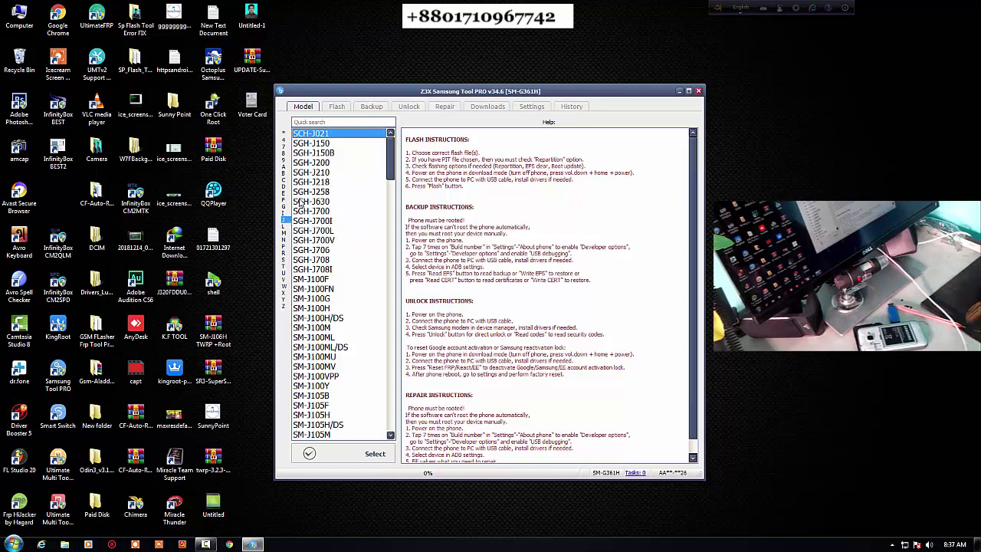
pyautogui.click(326, 123)
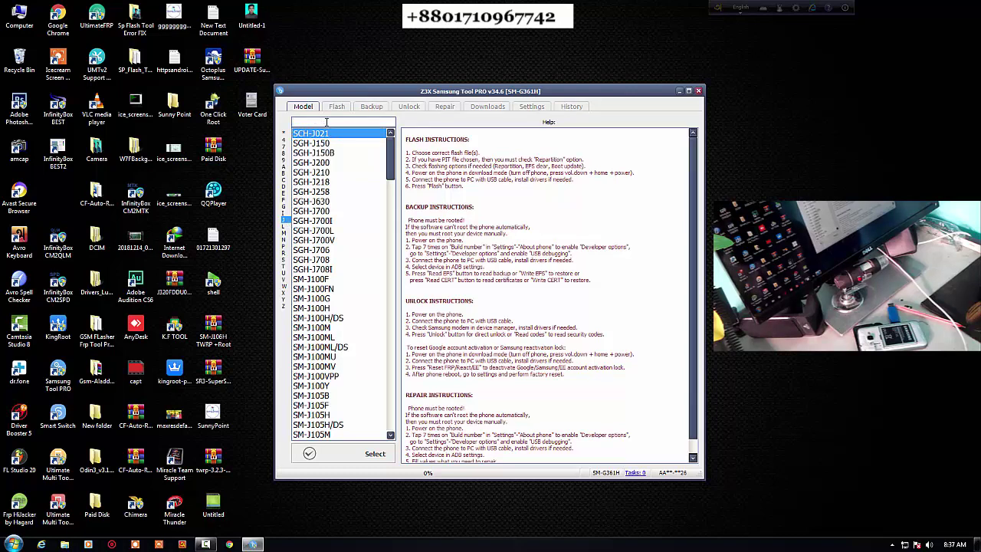
pyautogui.write('J1')
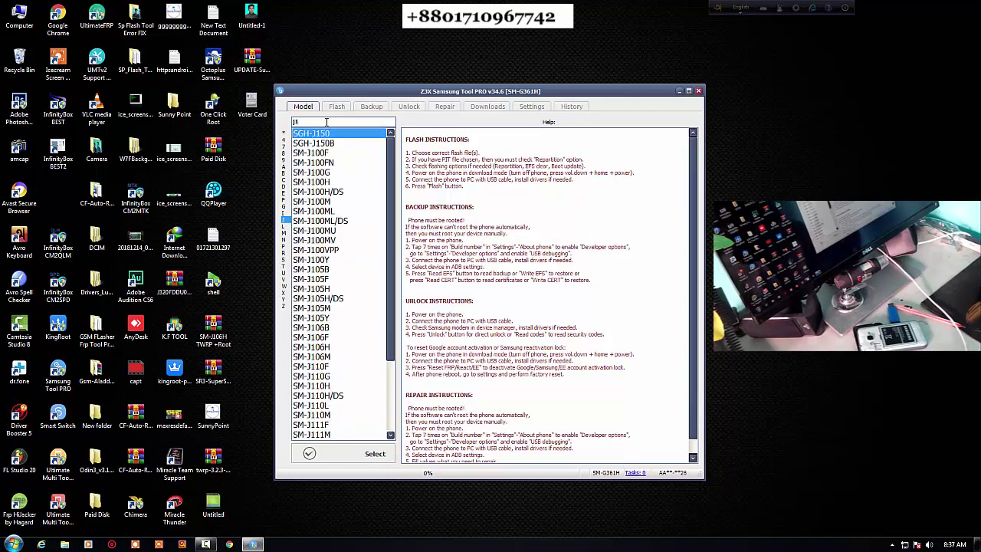
pyautogui.write('06')
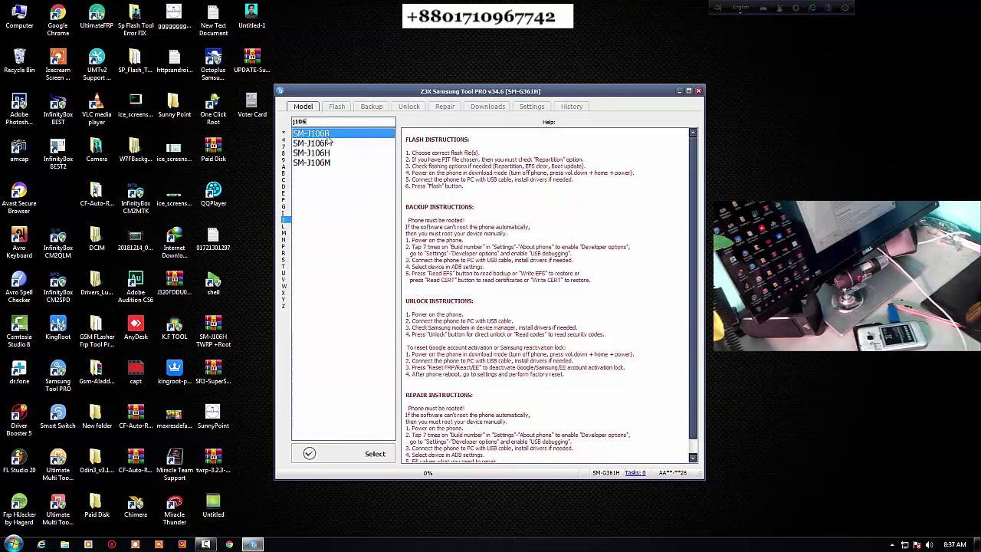
pyautogui.click(329, 153)
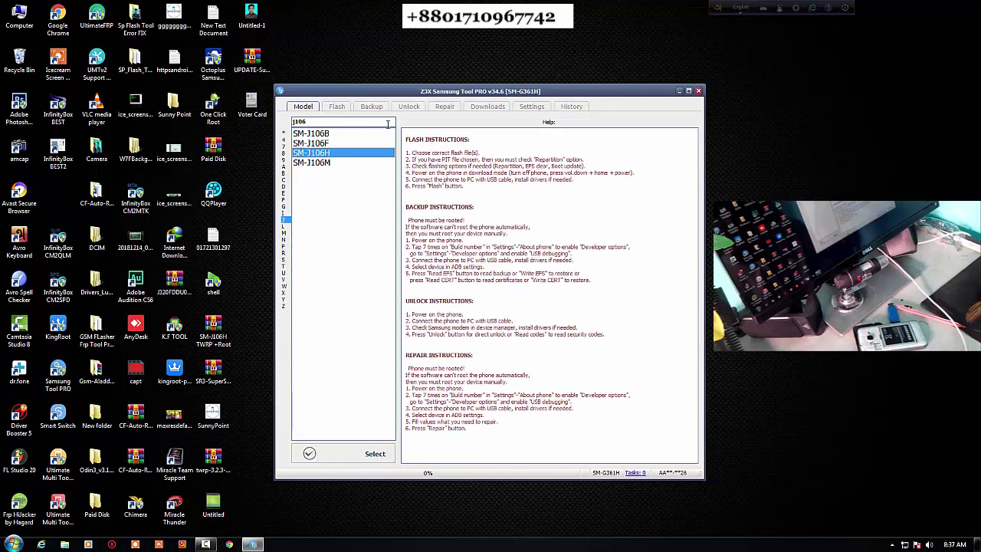
pyautogui.click(348, 457)
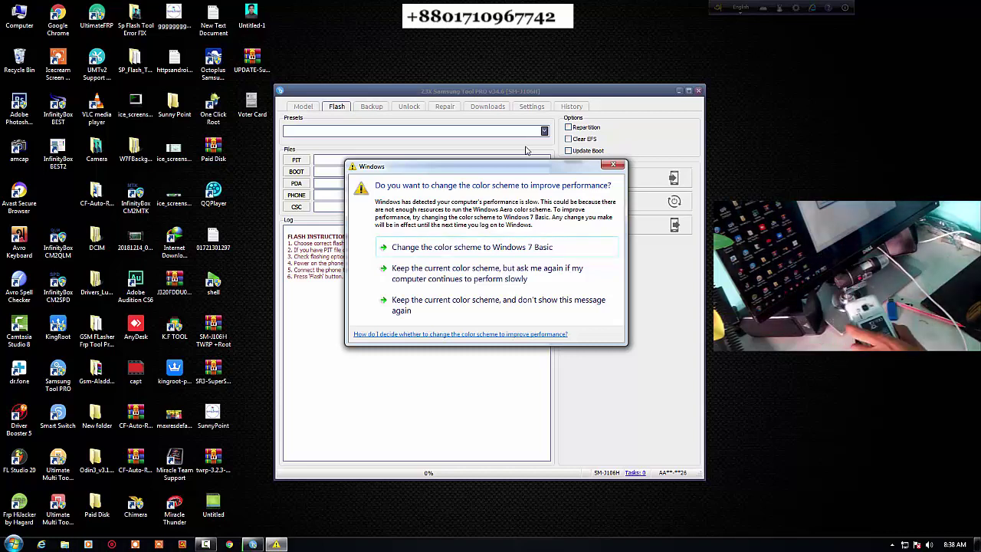
pyautogui.click(618, 166)
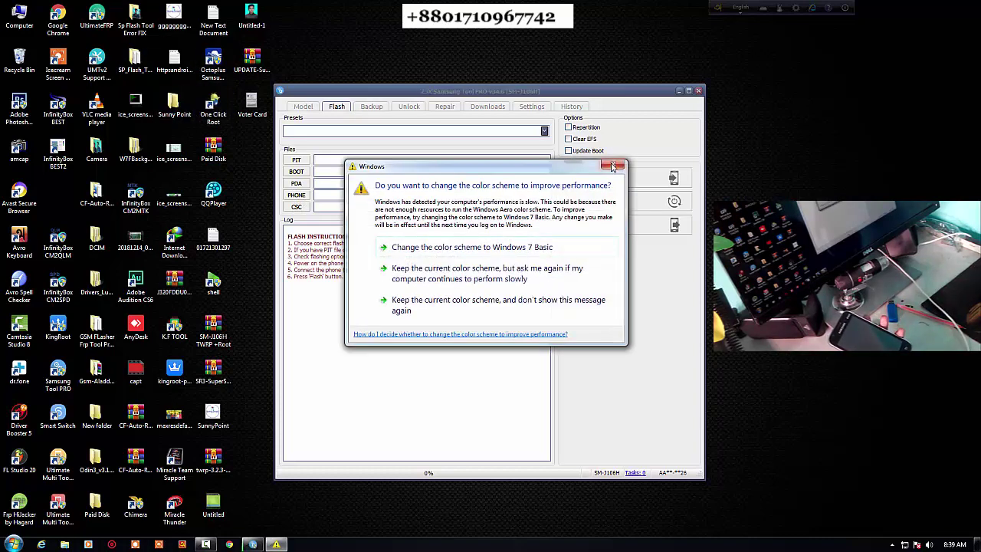
# Dismiss the color scheme prompt and look through the firmware files in the Samsung J106H folder J106HJVU0ARJ1_OJV0ARJ2 on drive F.
pyautogui.click(612, 166)
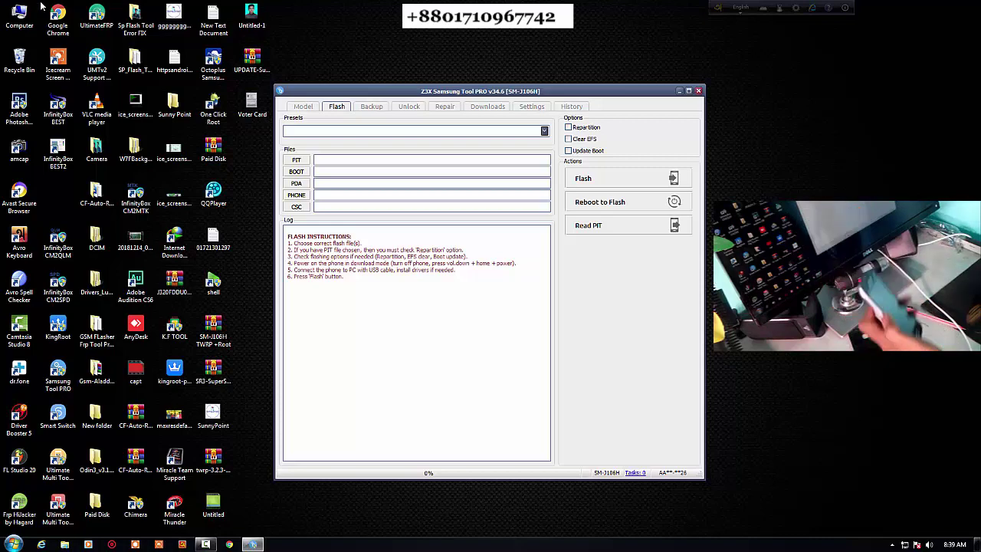
pyautogui.doubleClick(19, 16)
pyautogui.doubleClick(376, 237)
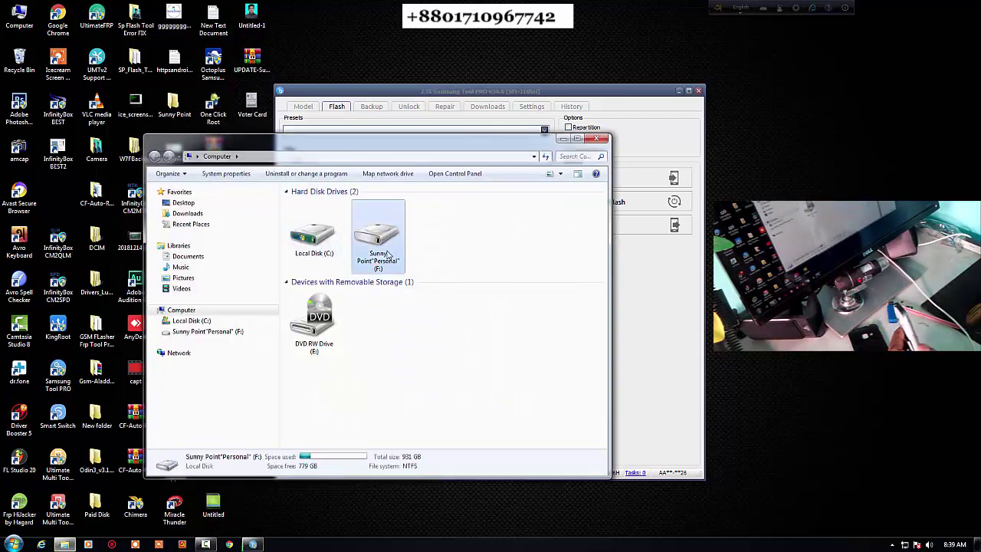
pyautogui.doubleClick(307, 209)
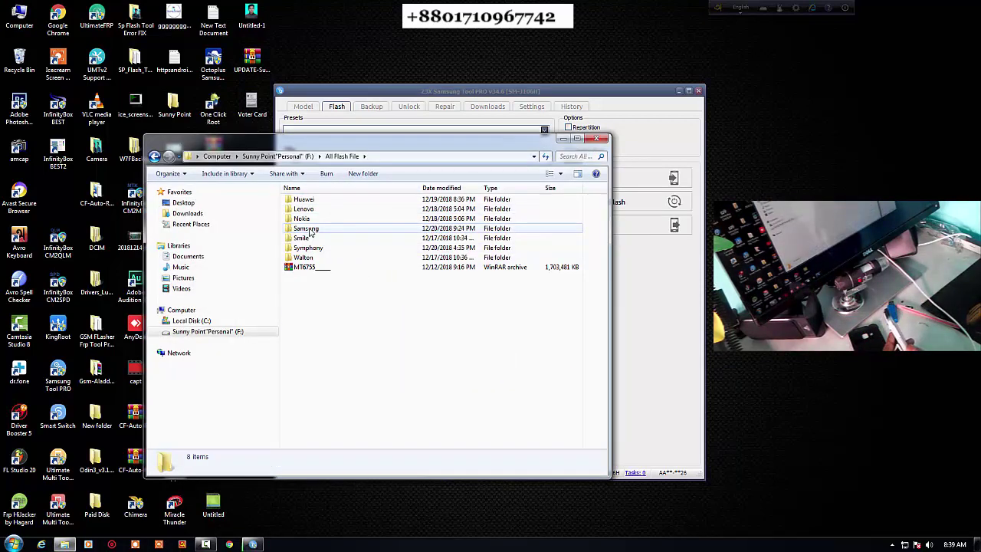
pyautogui.doubleClick(307, 228)
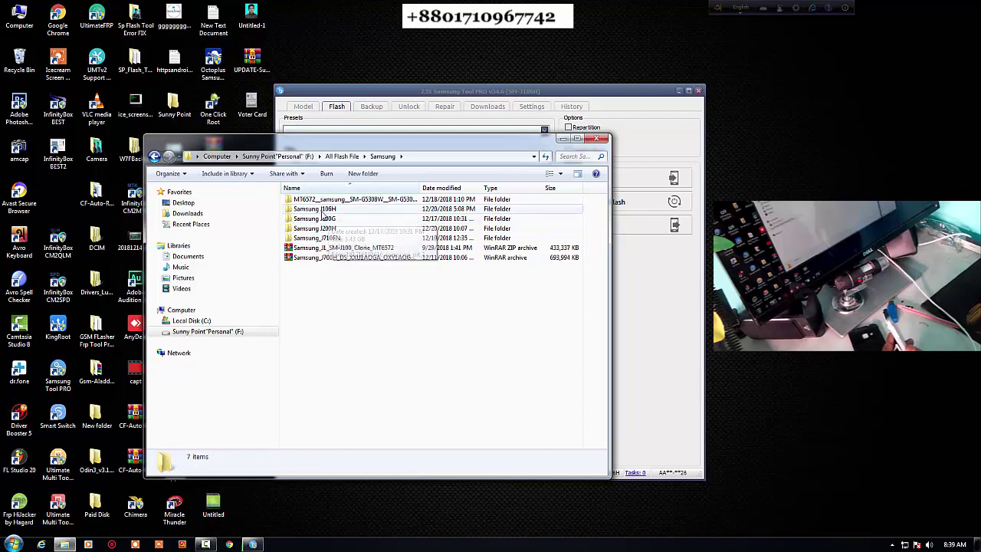
pyautogui.doubleClick(316, 209)
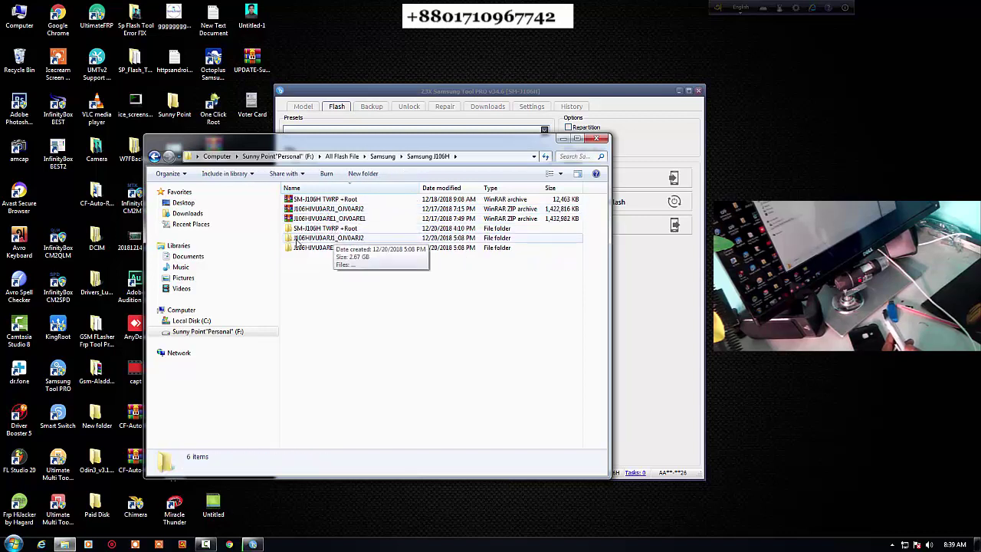
pyautogui.doubleClick(335, 239)
pyautogui.moveTo(366, 269); pyautogui.dragTo(290, 194)
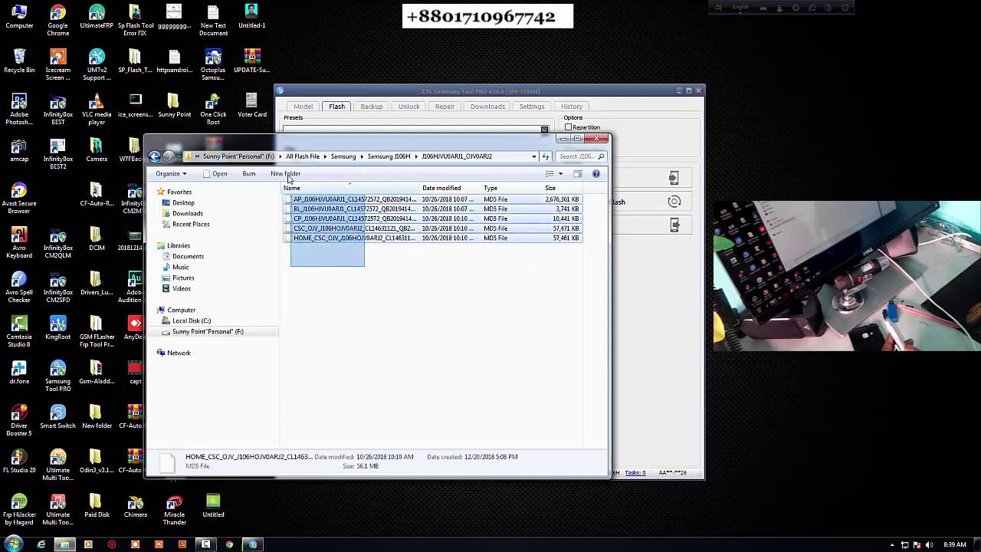
pyautogui.moveTo(336, 142); pyautogui.dragTo(351, 82)
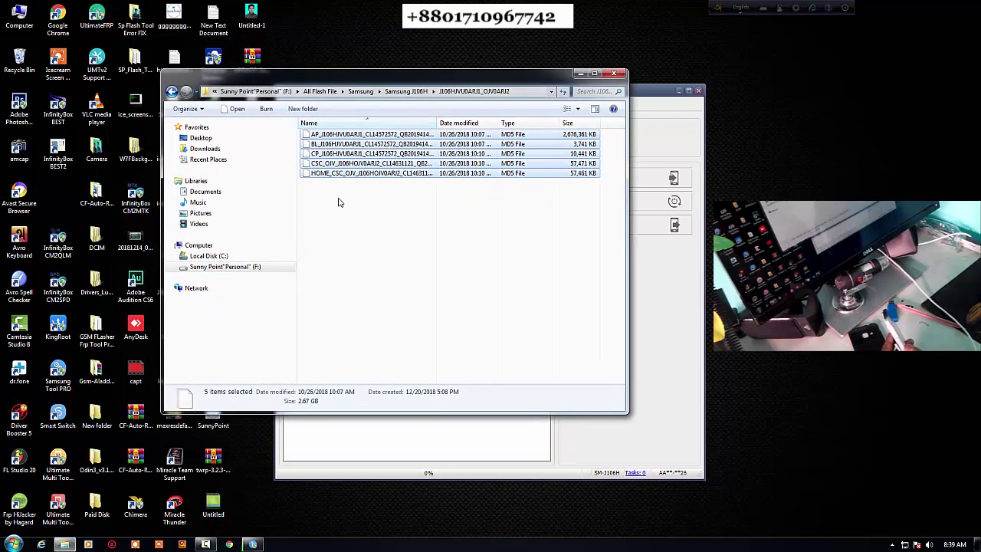
pyautogui.moveTo(369, 209); pyautogui.dragTo(594, 68)
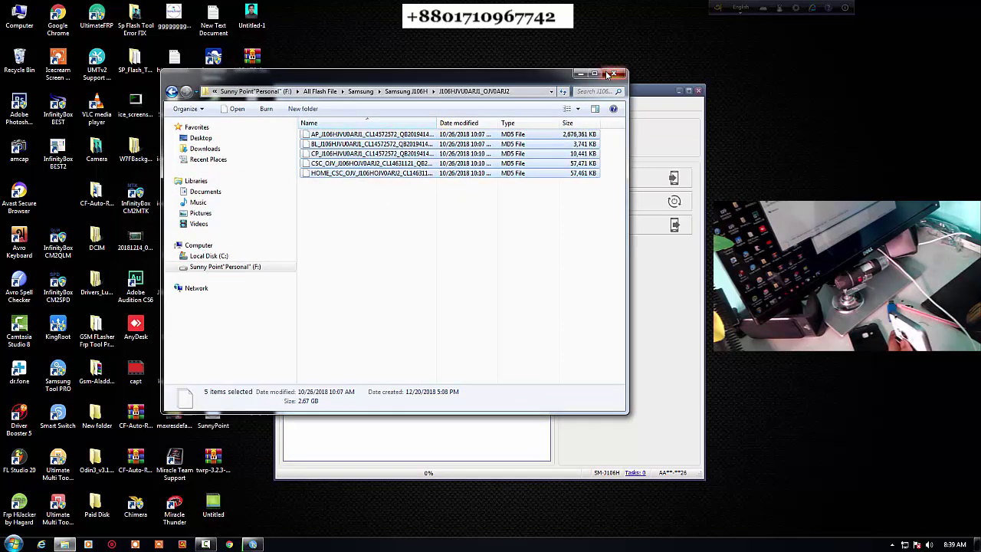
pyautogui.click(580, 73)
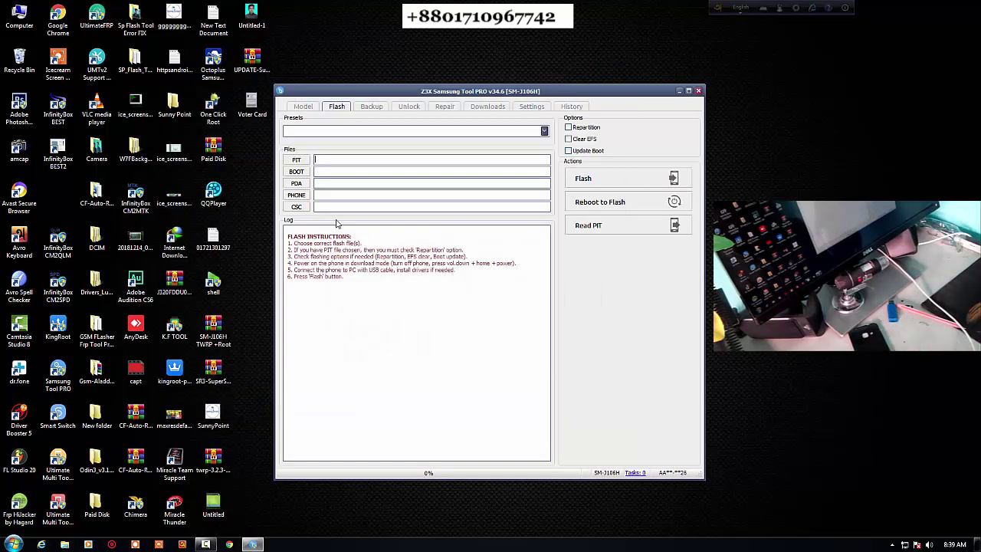
# Load the BL file from F:\All Flash File\Samsung\Samsung J106H\J106HJVU0ARE1_OJV0ARE1 as the BOOT file.
pyautogui.click(298, 171)
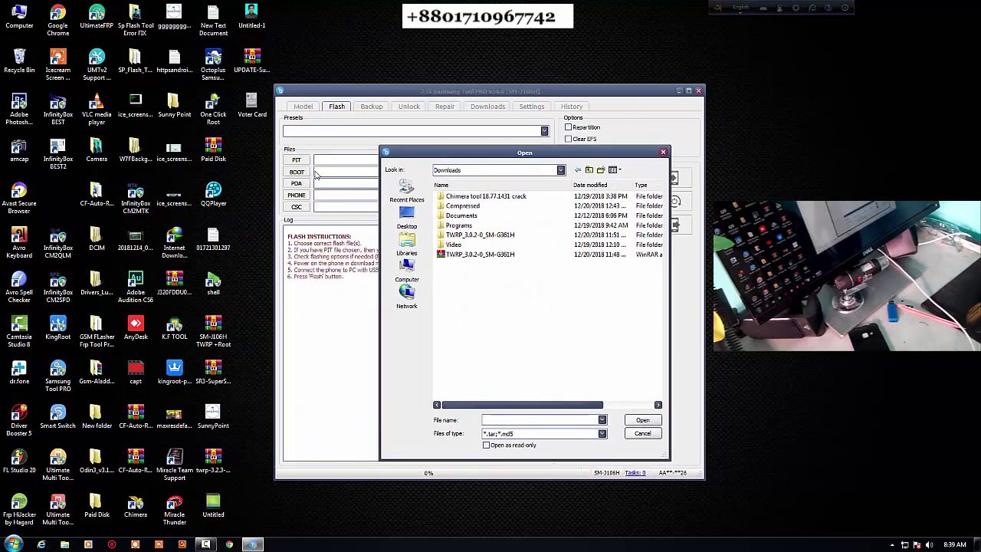
pyautogui.click(407, 270)
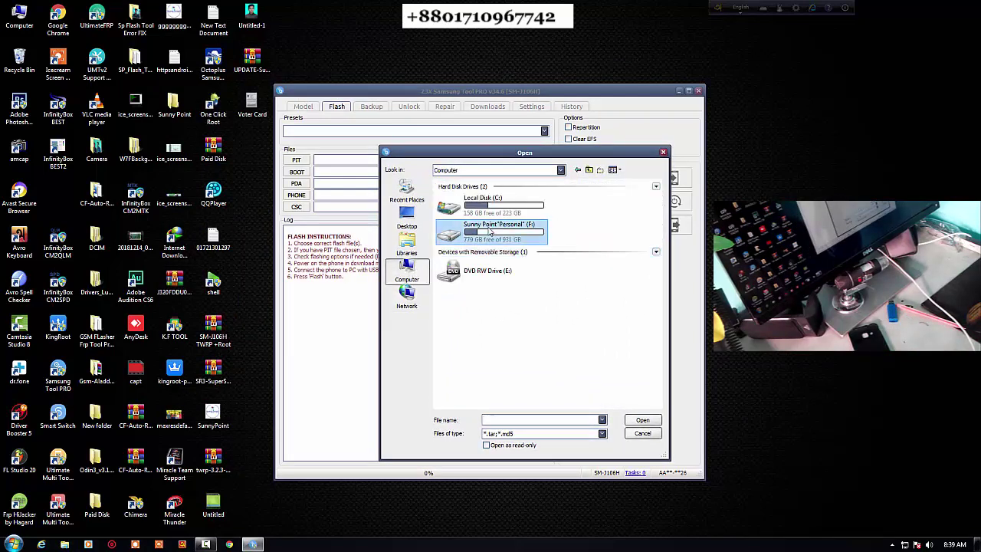
pyautogui.doubleClick(474, 234)
pyautogui.doubleClick(465, 211)
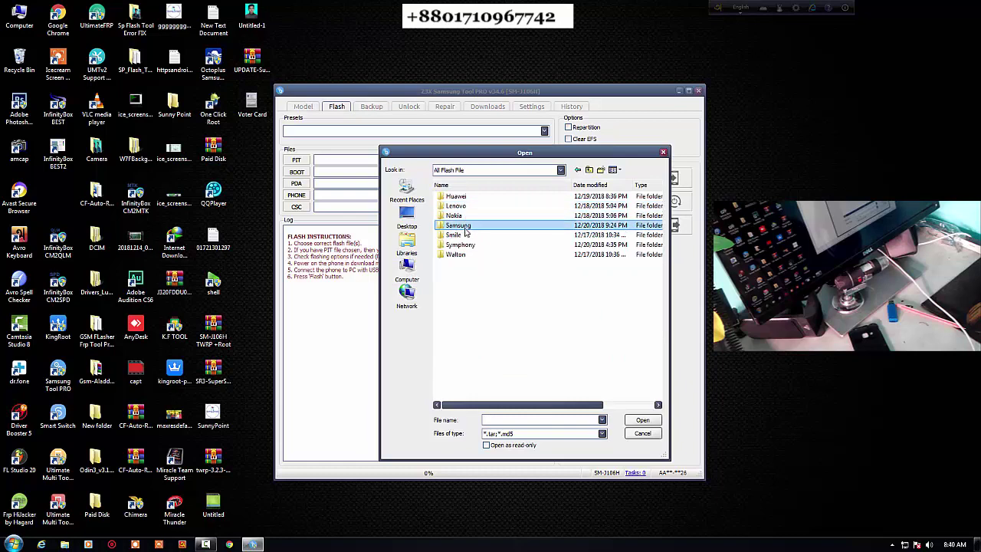
pyautogui.doubleClick(467, 225)
pyautogui.doubleClick(470, 218)
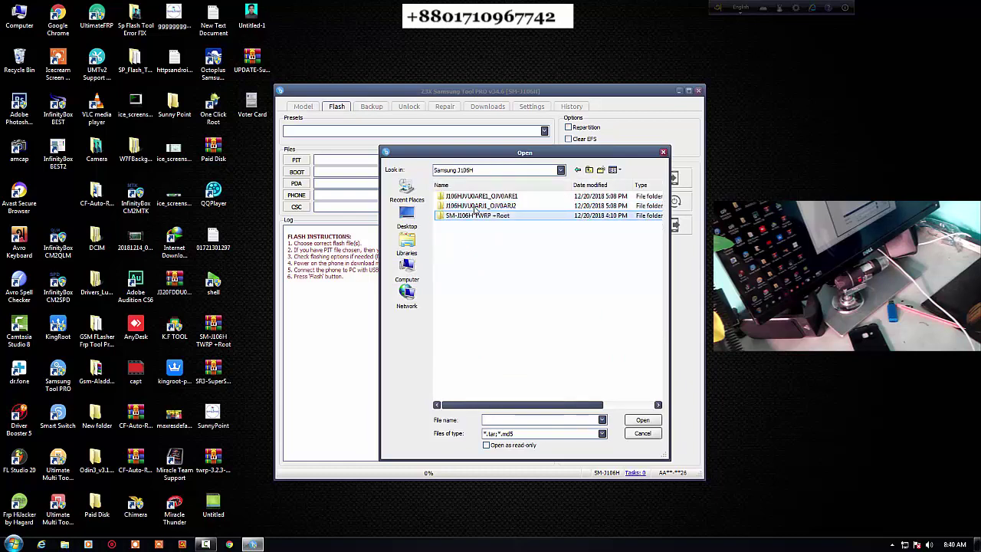
pyautogui.doubleClick(464, 196)
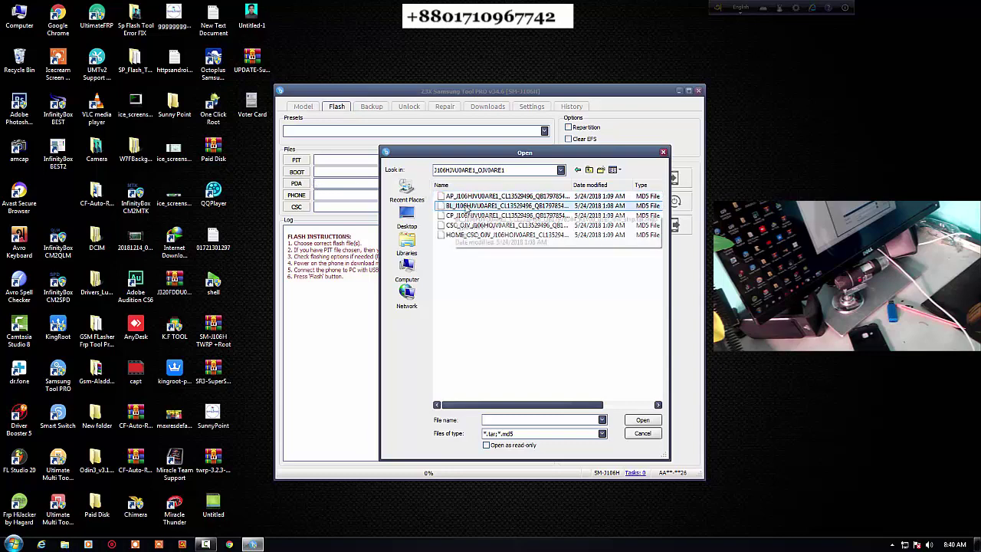
pyautogui.click(466, 207)
pyautogui.doubleClick(466, 207)
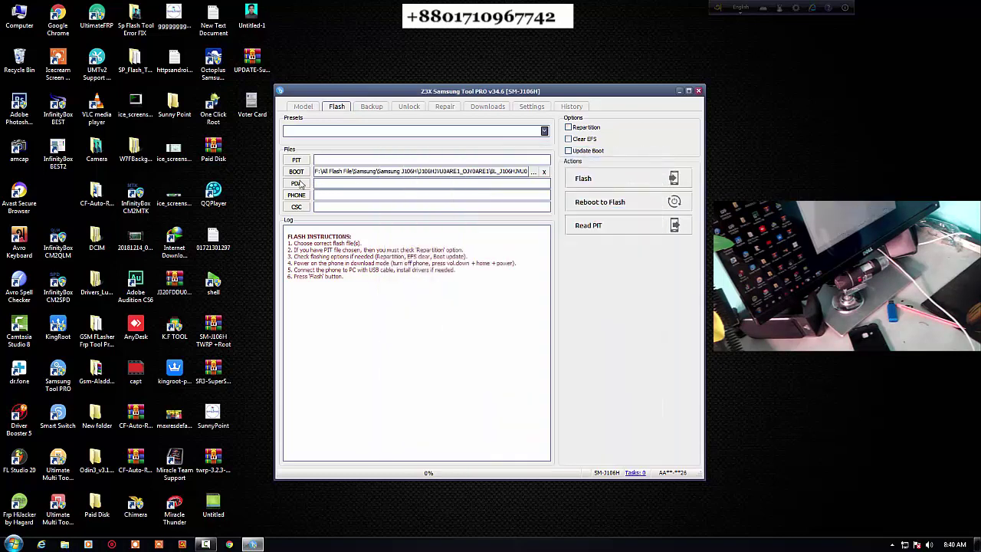
# Assign the AP, CP and CSC_OJV files from the J106HJVU0ARE1_OJV0ARE1 folder as the PDA, PHONE and CSC files respectively.
pyautogui.click(302, 185)
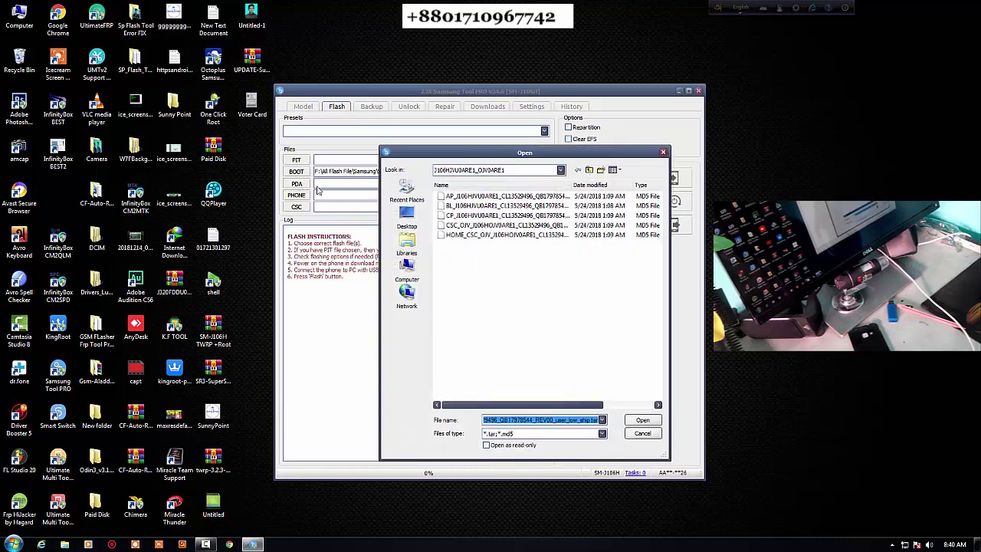
pyautogui.doubleClick(457, 197)
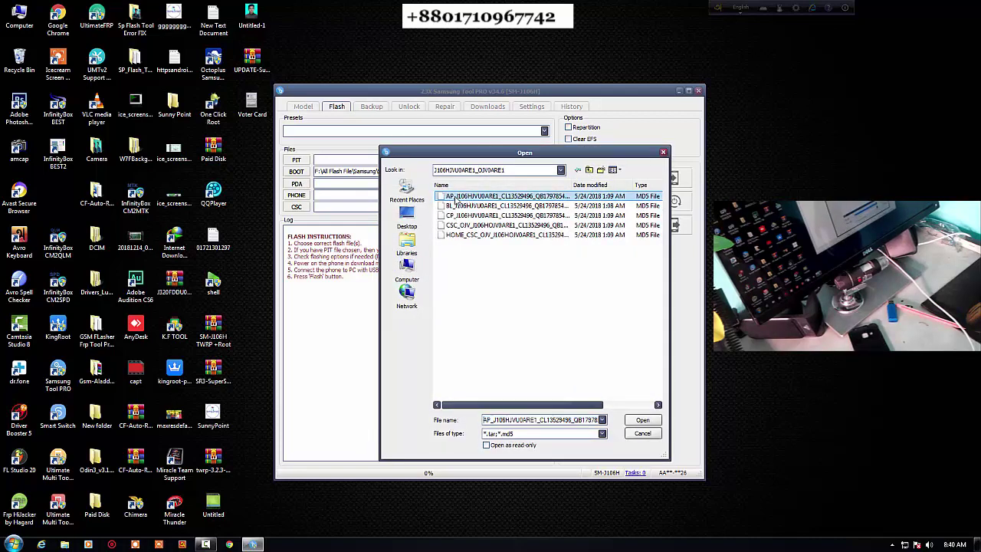
pyautogui.click(298, 196)
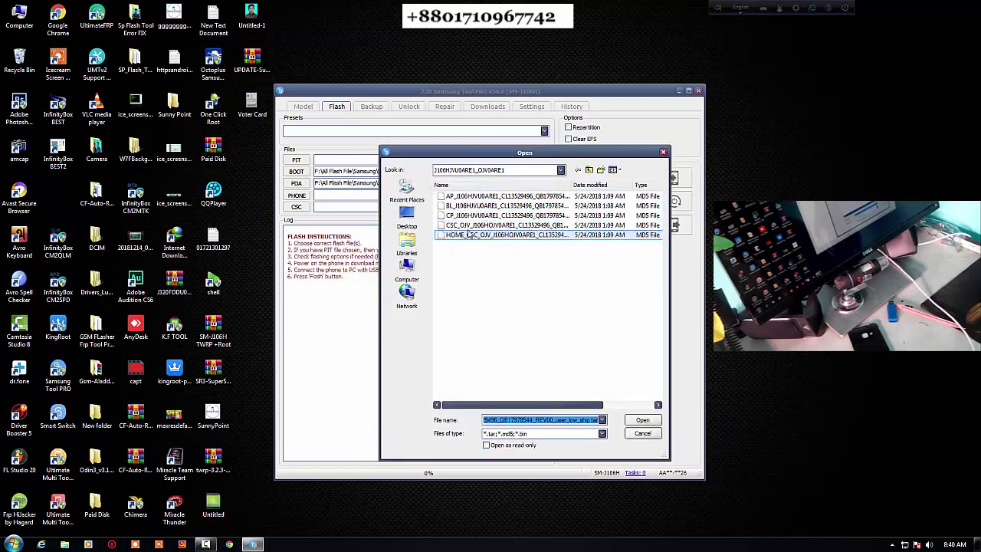
pyautogui.click(475, 216)
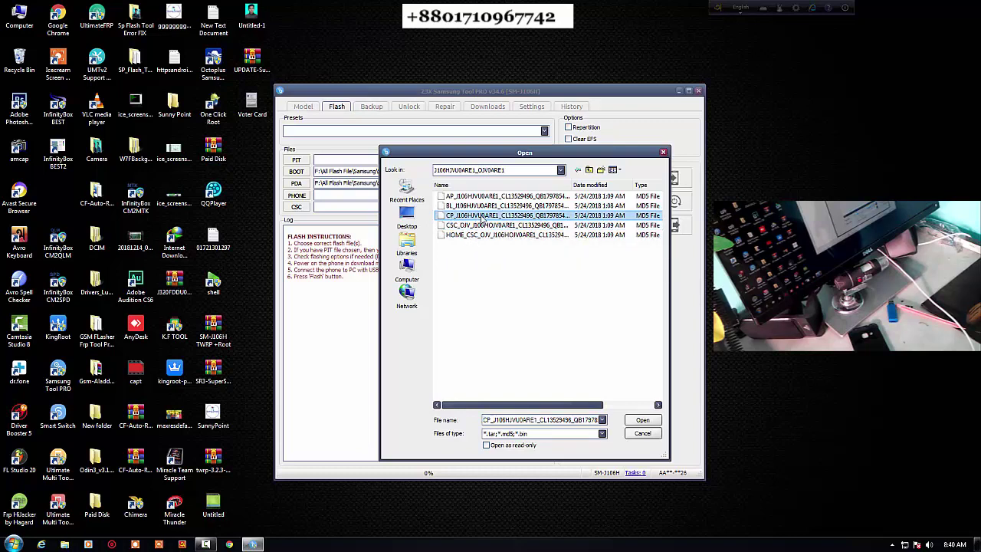
pyautogui.doubleClick(475, 217)
pyautogui.click(298, 208)
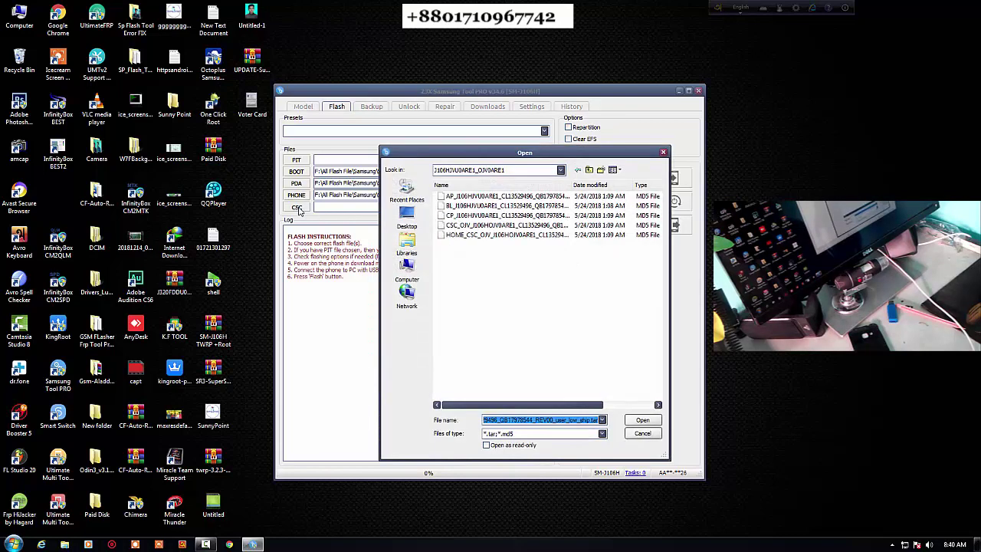
pyautogui.doubleClick(465, 226)
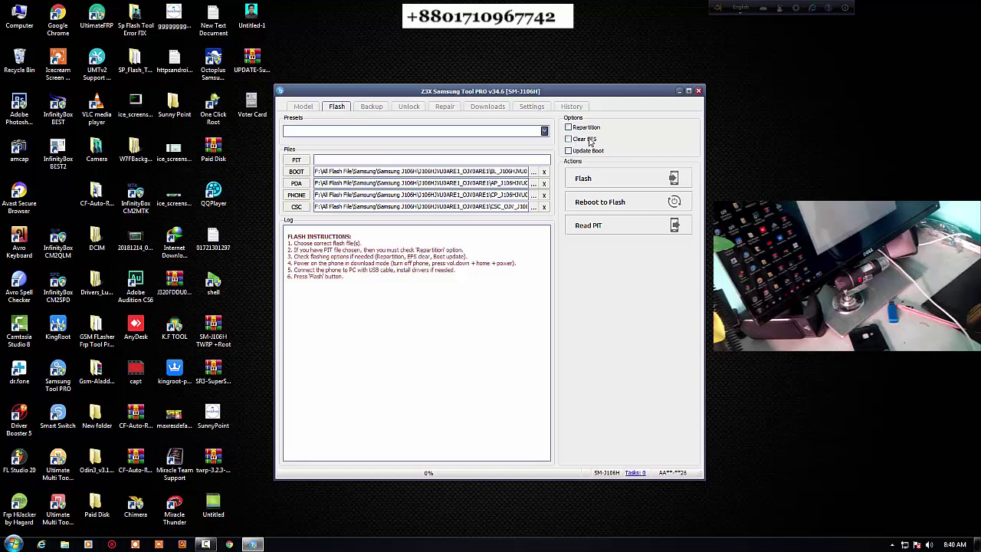
# Flash the loaded firmware files to the SM-J106H, leaving Repartition, Clear EFS and Update Boot off.
pyautogui.click(569, 151)
pyautogui.click(568, 150)
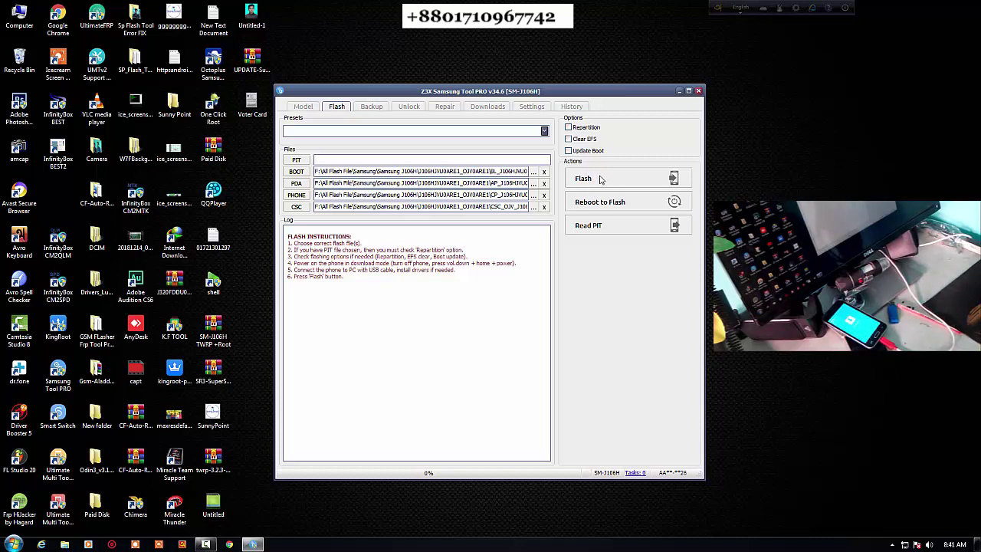
pyautogui.click(618, 167)
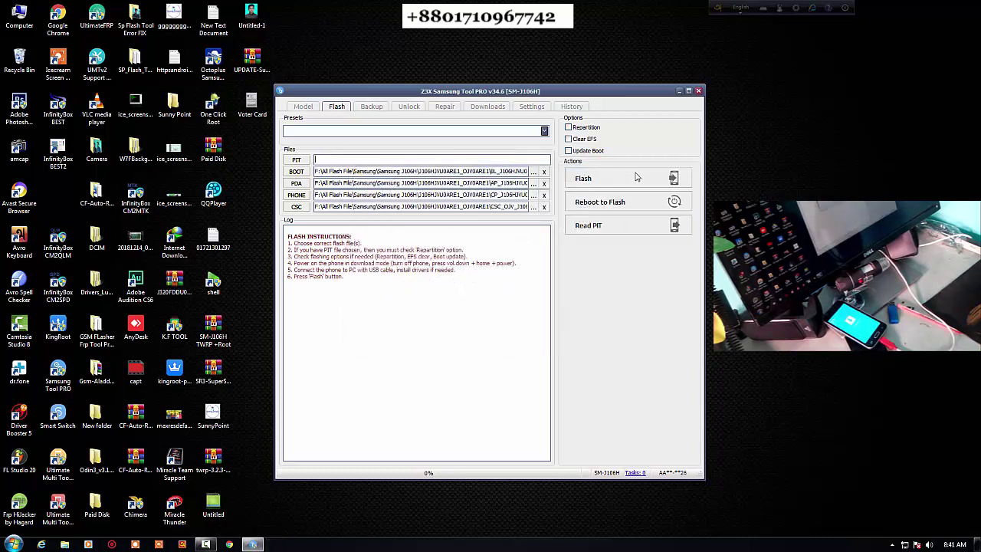
pyautogui.click(602, 182)
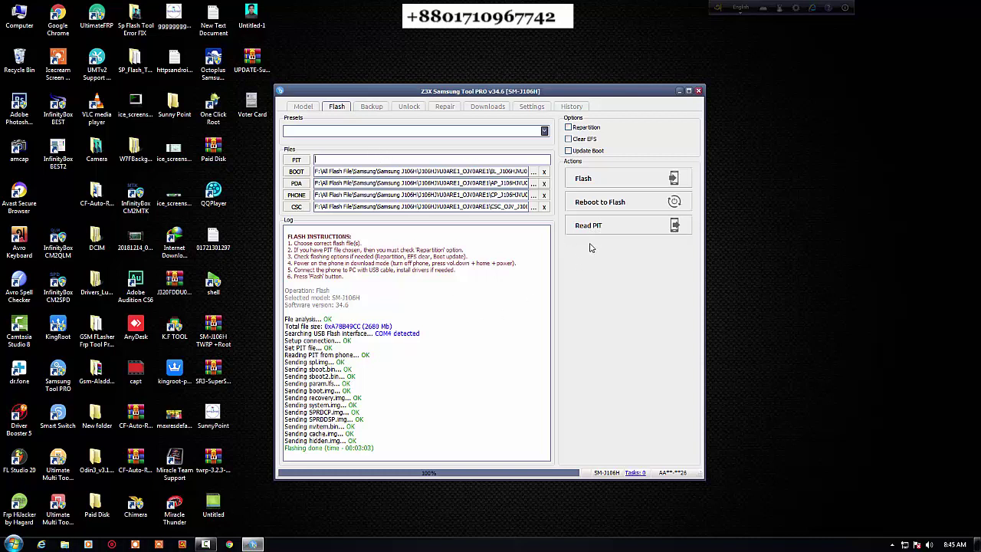
# Dismiss the color scheme prompt and review the recent and server firmware presets for the SM-J106H without choosing one.
pyautogui.click(544, 131)
pyautogui.click(544, 131)
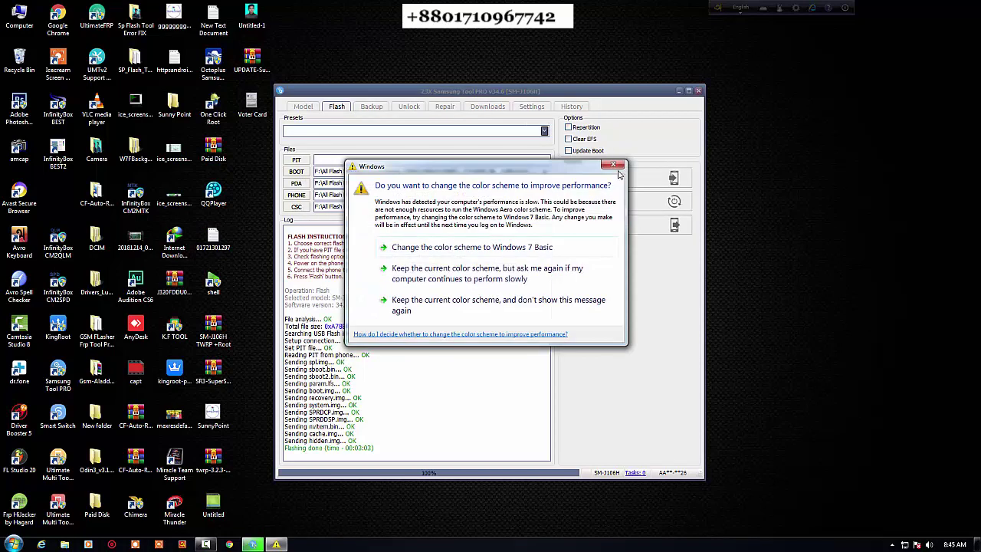
pyautogui.click(617, 167)
pyautogui.click(544, 131)
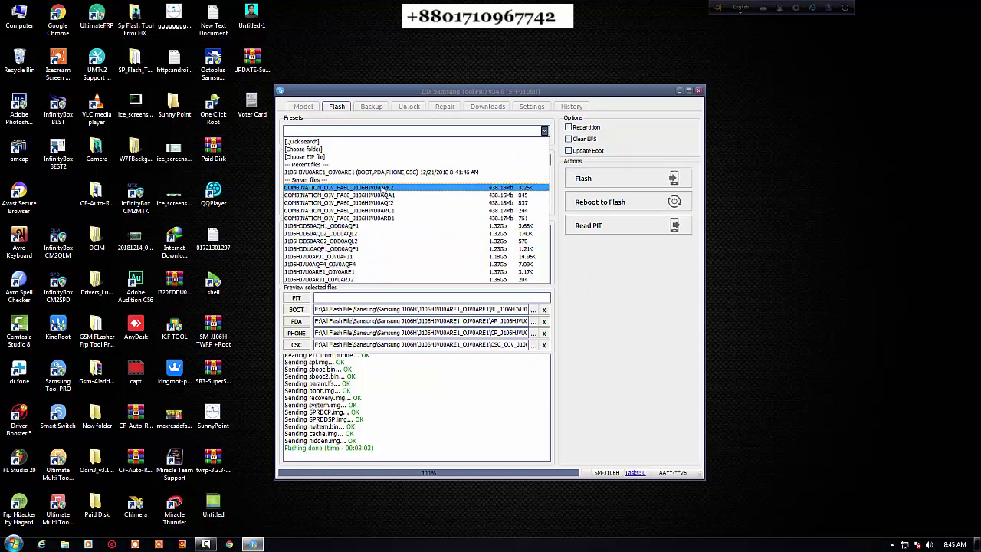
pyautogui.click(628, 325)
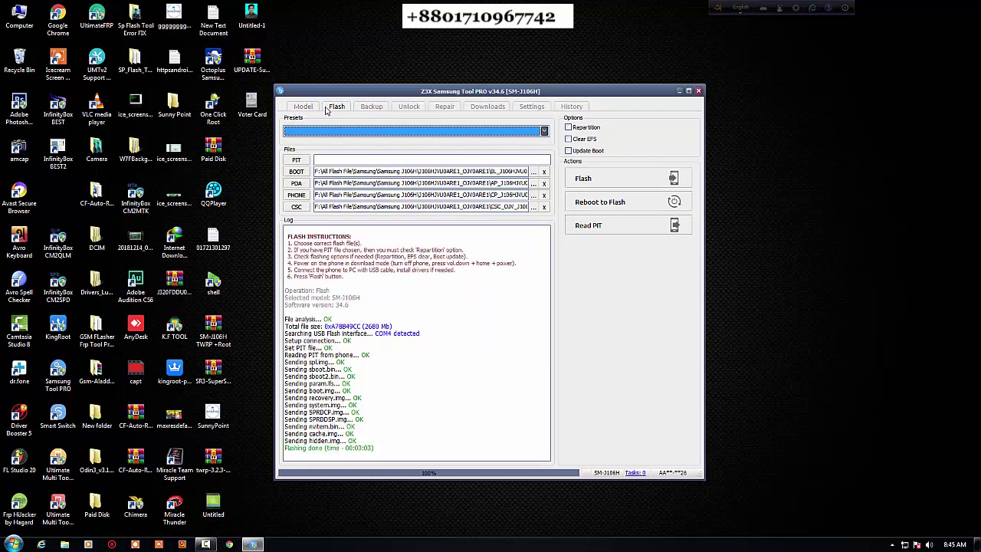
# Review the backup instructions, the model help and the unlock and FRP reset actions for the SM-J106H.
pyautogui.click(374, 107)
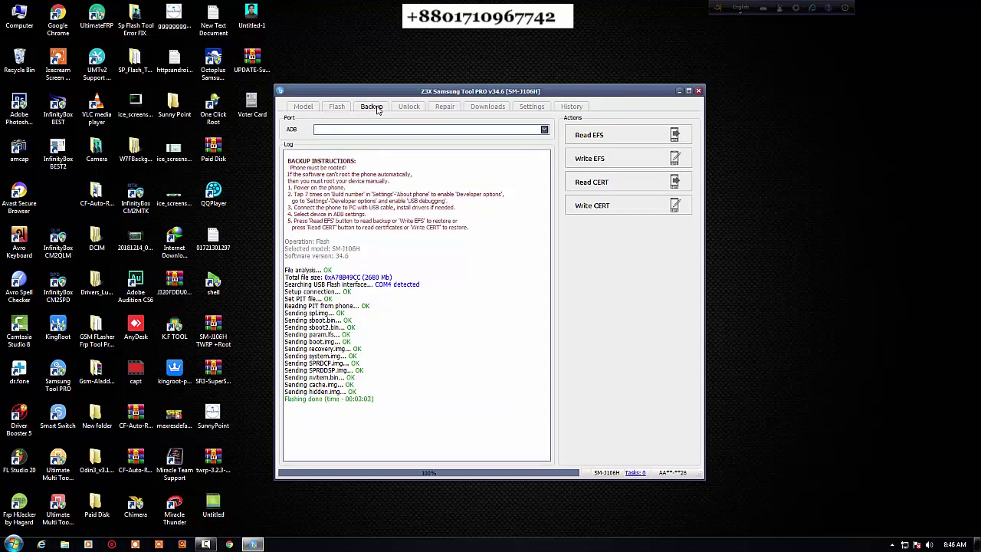
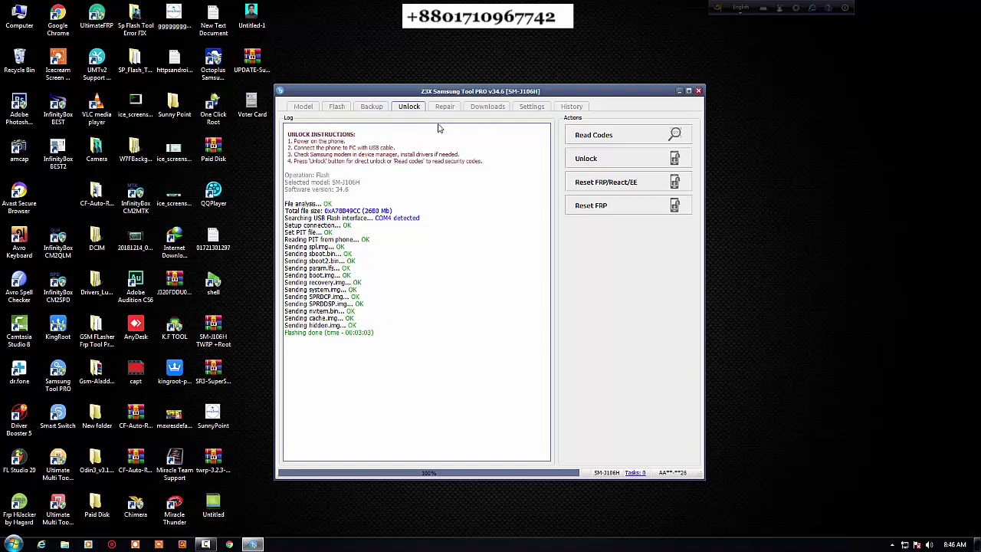
pyautogui.click(303, 107)
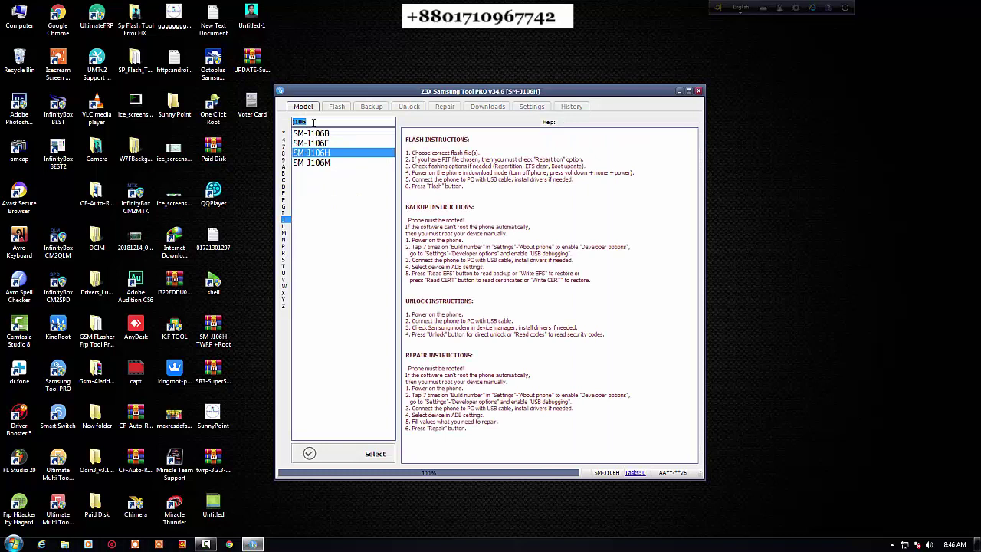
pyautogui.click(409, 107)
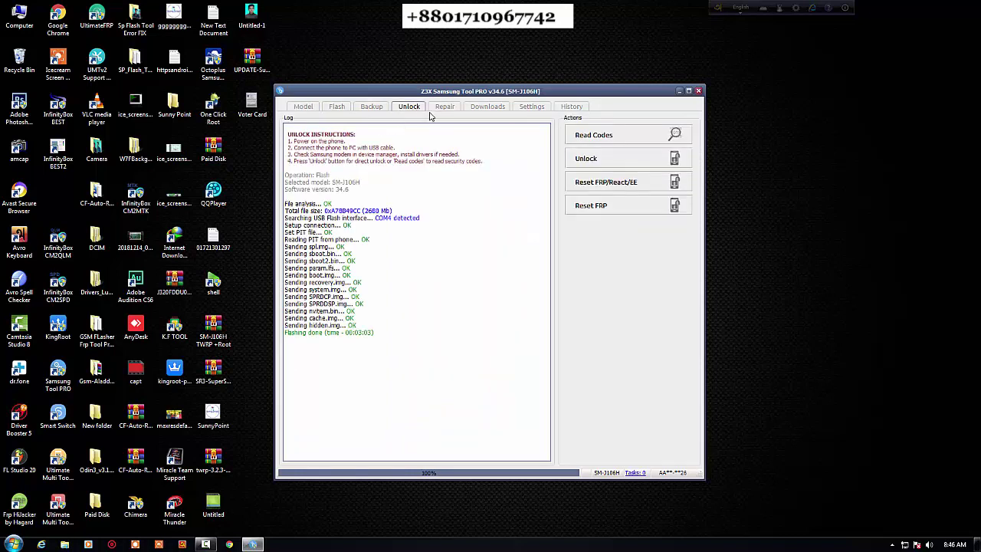
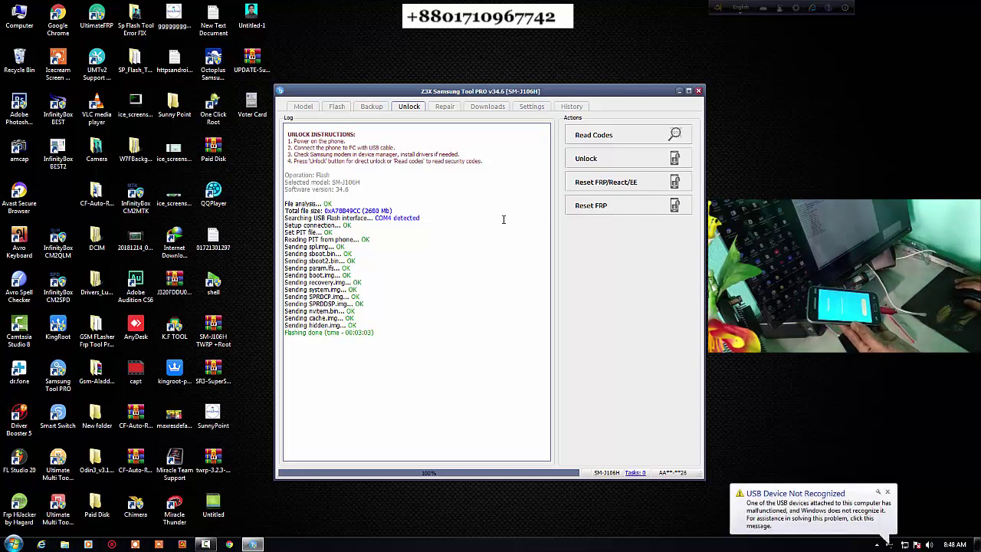
# Try to reboot the connected phone into flash mode, and dismiss the USB device notification.
pyautogui.click(337, 107)
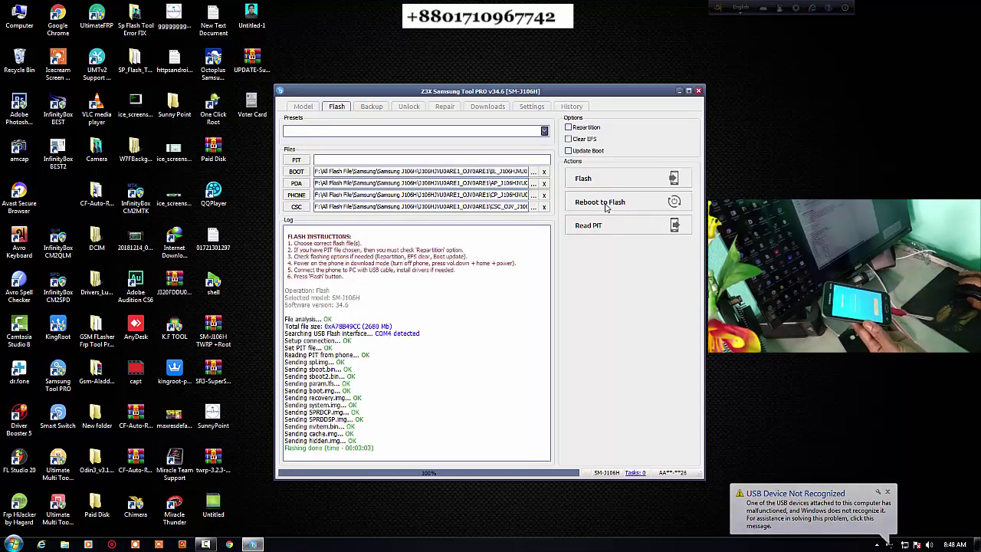
pyautogui.click(606, 204)
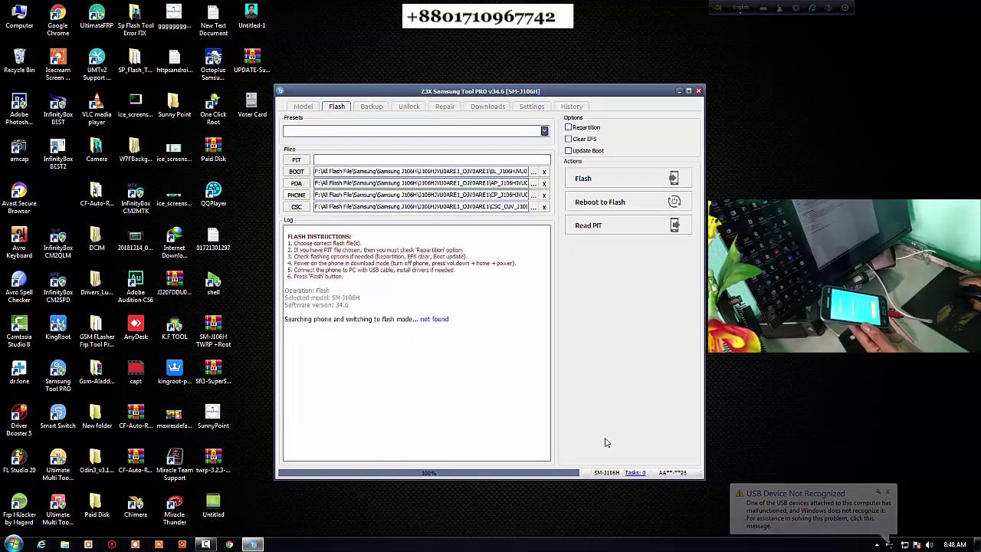
pyautogui.click(888, 491)
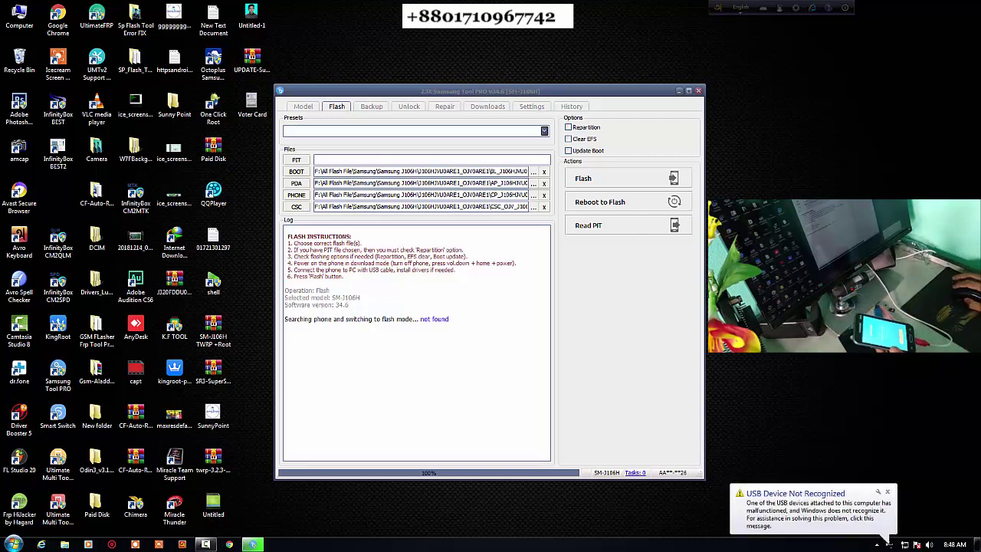
# Dismiss the USB device notification and try again to reboot the connected SM-J106H into flash mode.
pyautogui.click(954, 545)
pyautogui.click(761, 497)
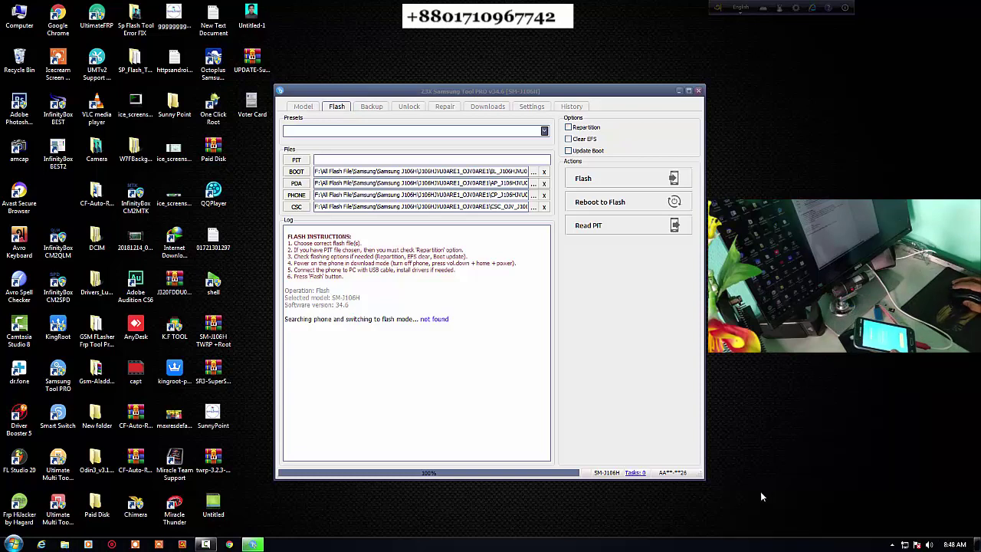
pyautogui.click(596, 208)
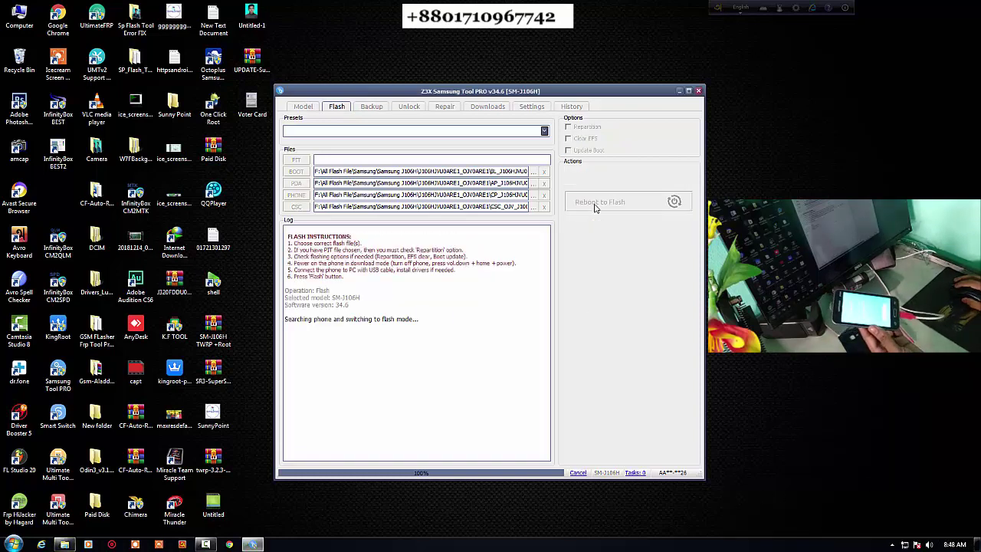
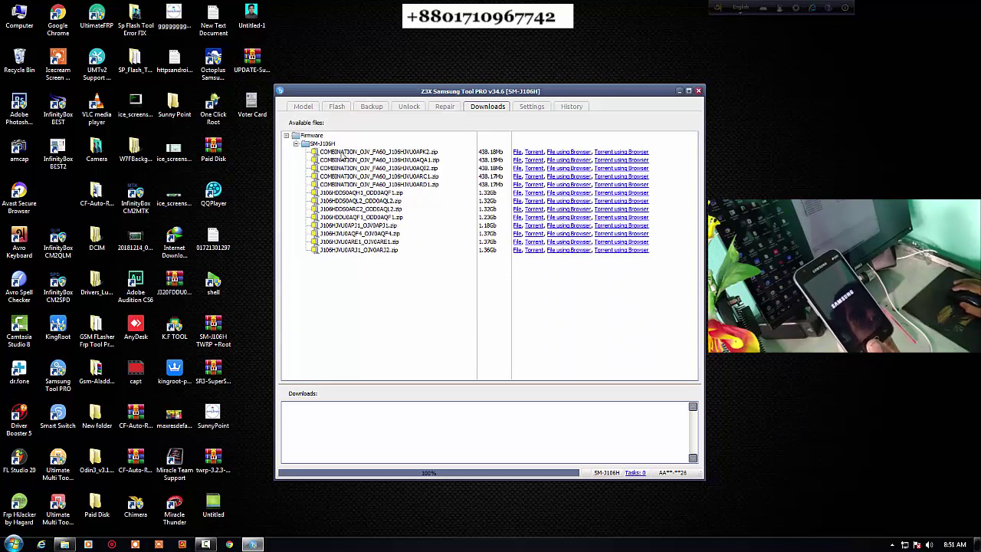
# Review the COMBINATION firmware packages available for download for the SM-J106H without downloading one.
pyautogui.click(342, 154)
pyautogui.click(383, 160)
pyautogui.click(385, 168)
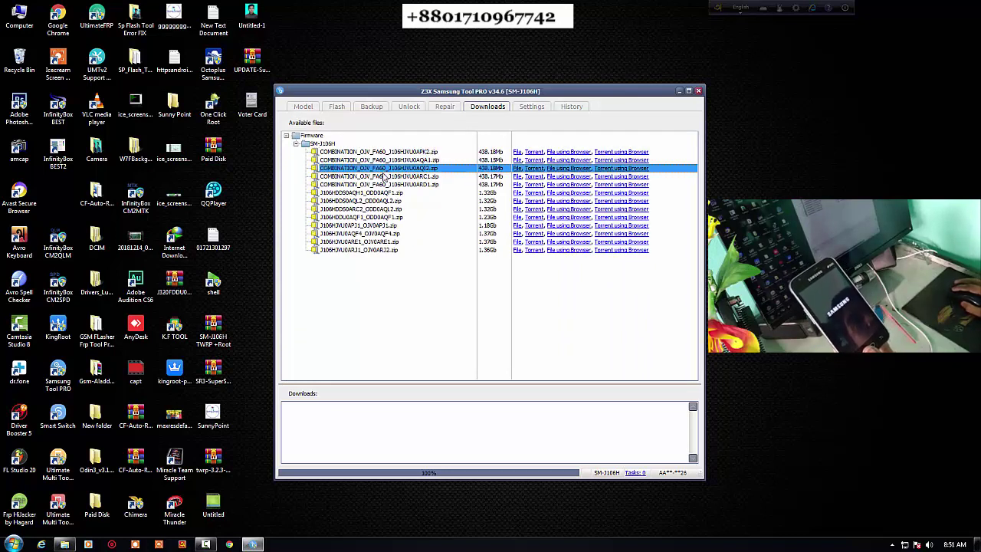
pyautogui.click(385, 177)
pyautogui.click(388, 184)
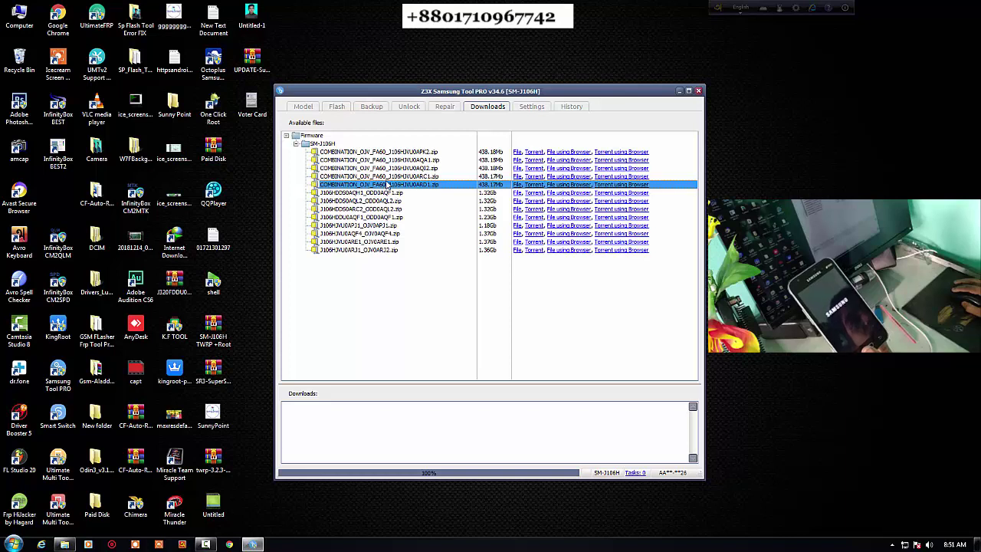
pyautogui.click(381, 159)
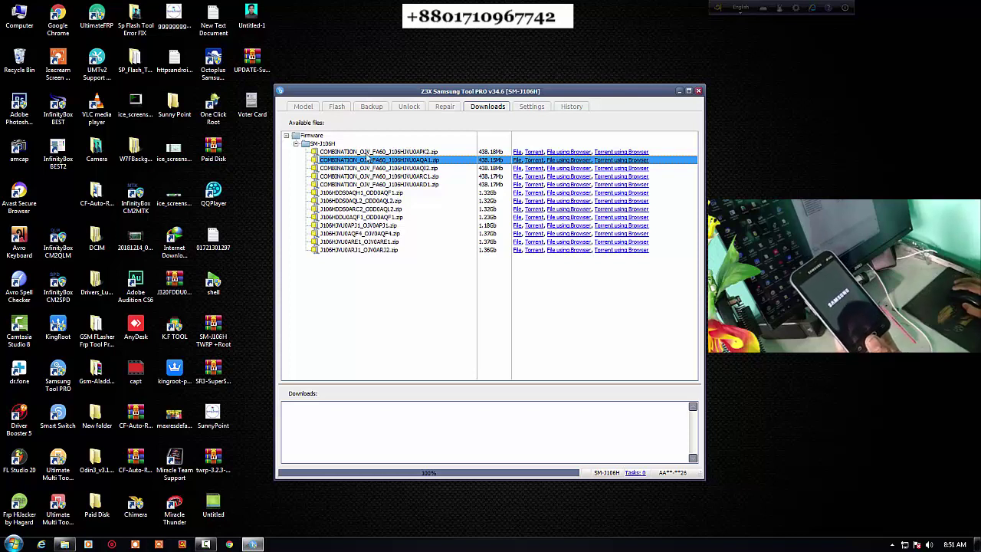
pyautogui.click(371, 153)
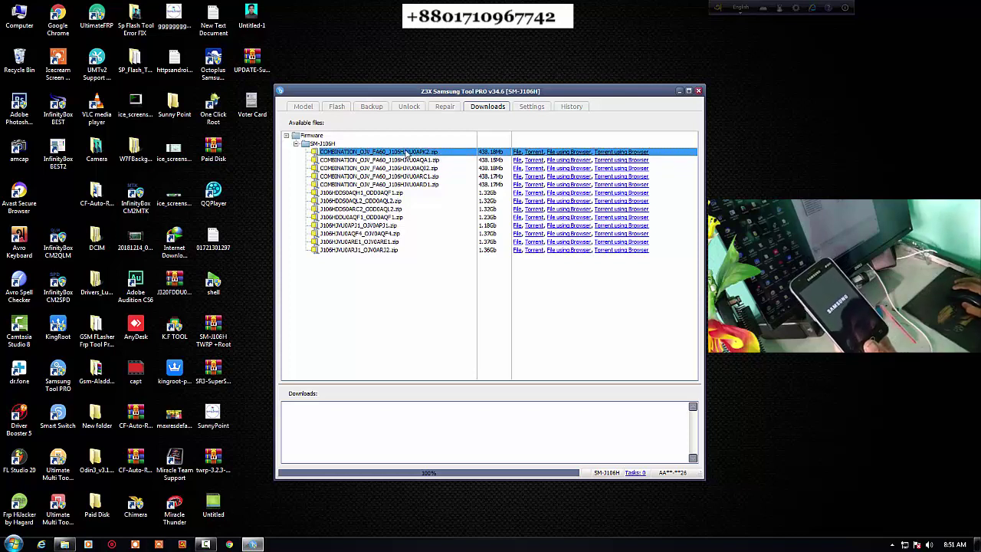
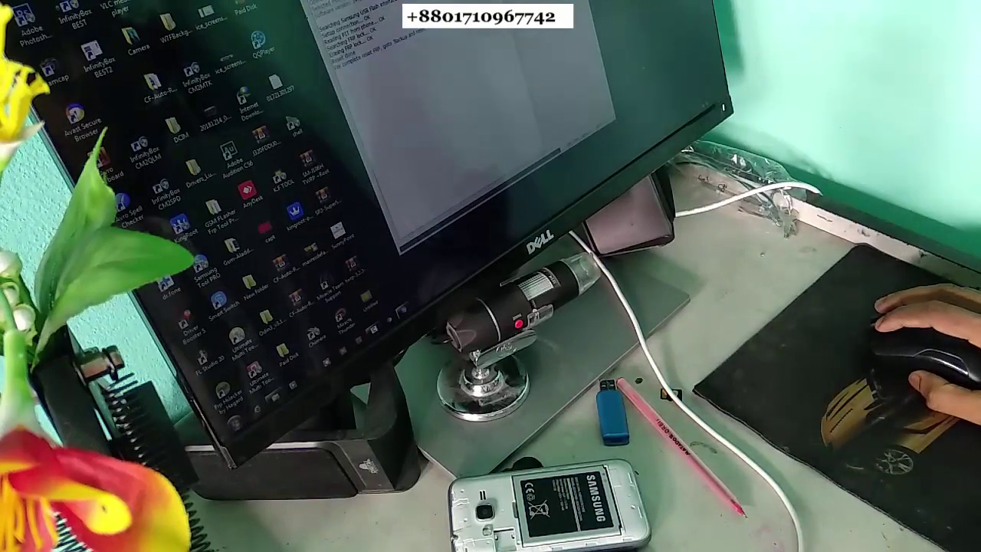
pyautogui.scroll(3, 460, 115)
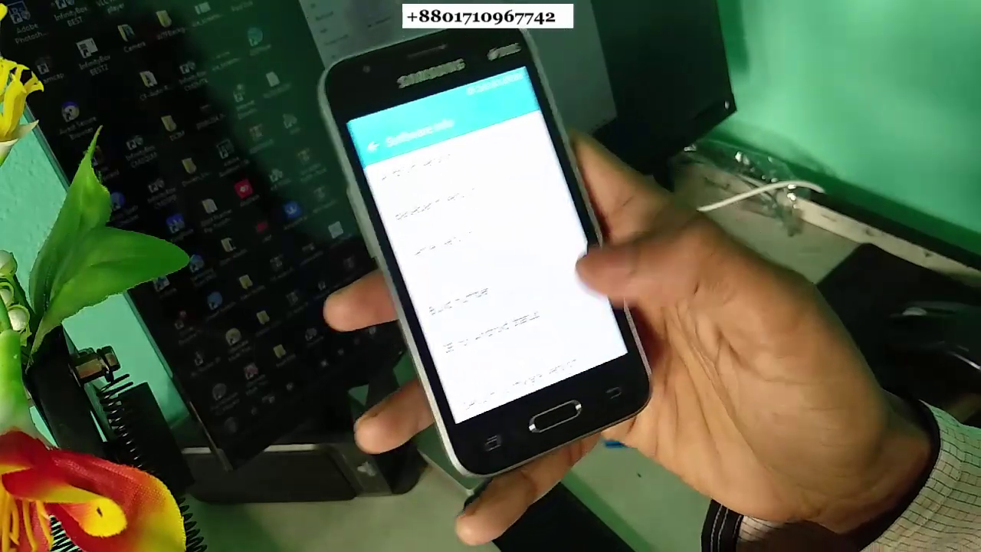
pyautogui.press('Escape')
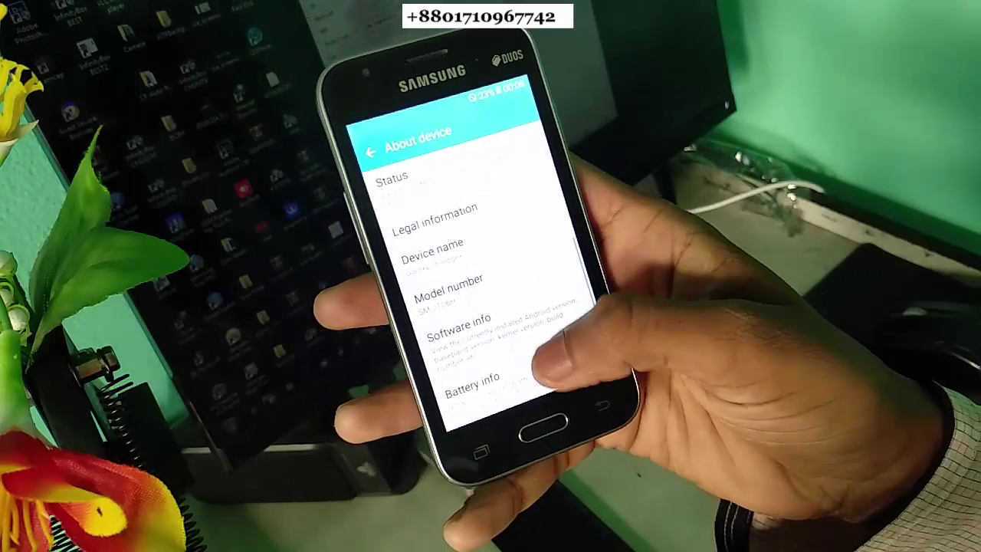
pyautogui.scroll(-1, 460, 307)
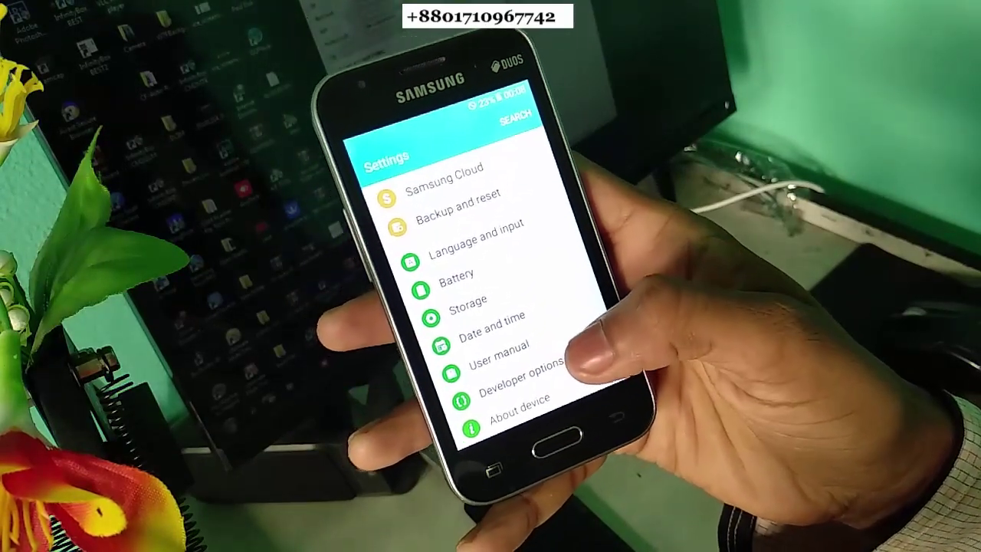
pyautogui.scroll(-3, 490, 291)
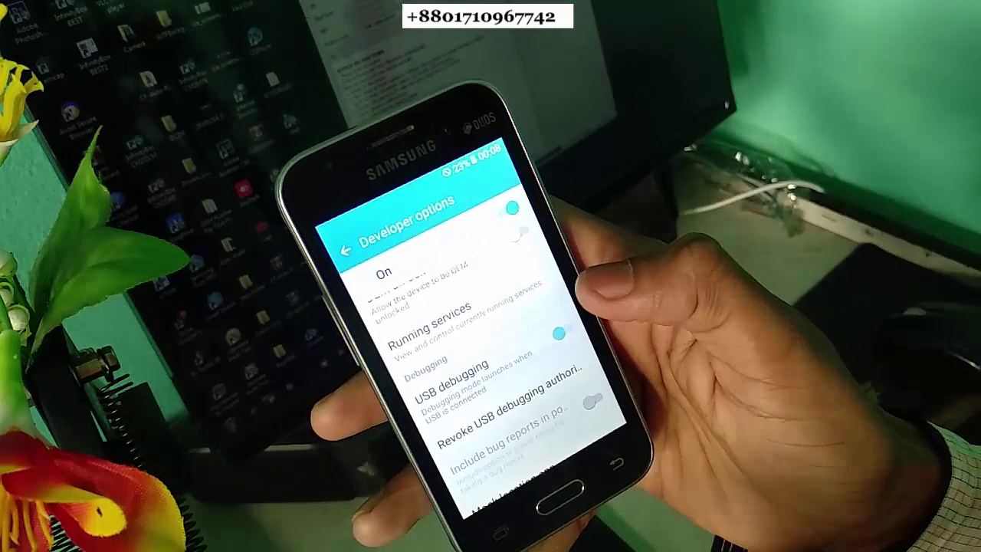
pyautogui.click(560, 333)
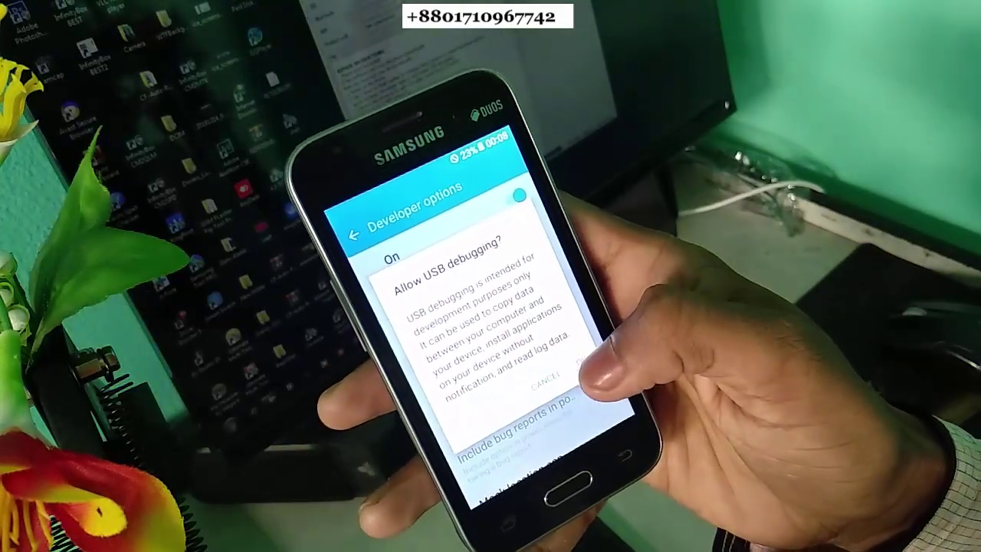
pyautogui.click(586, 368)
pyautogui.scroll(2, 476, 322)
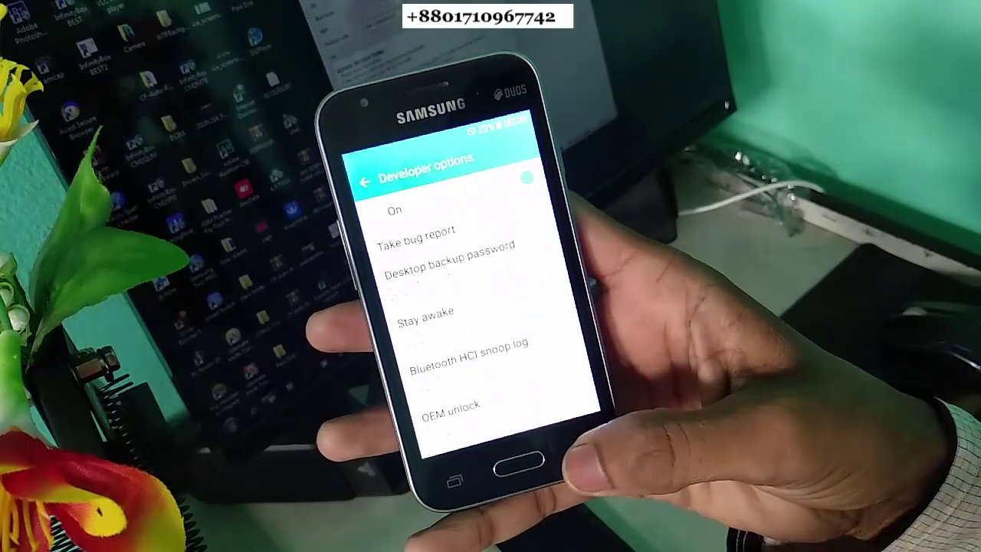
pyautogui.click(579, 454)
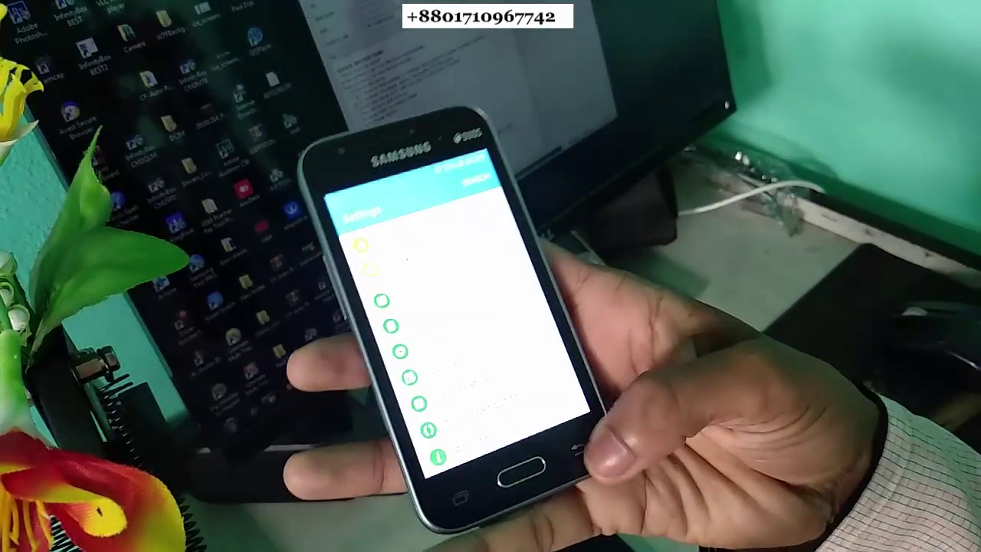
pyautogui.click(582, 460)
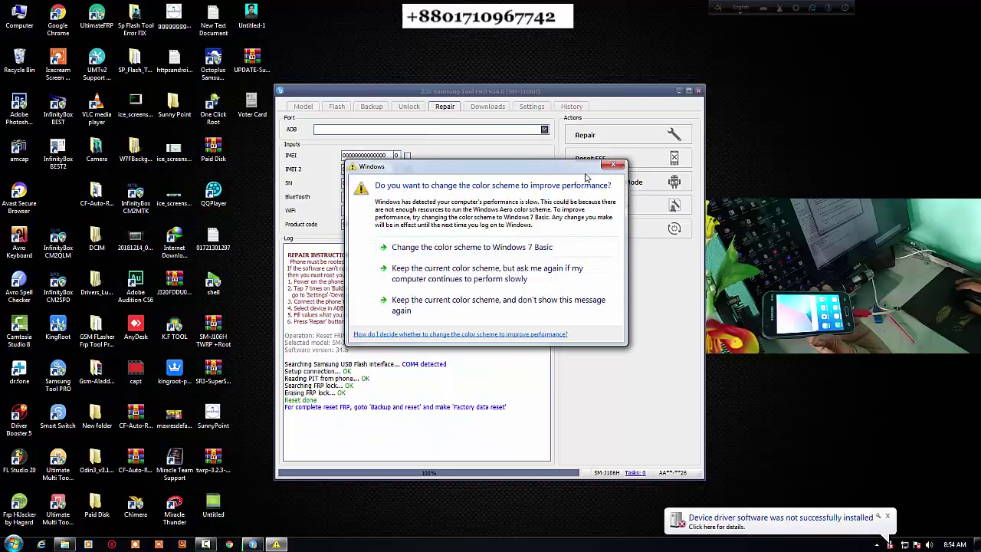
# Dismiss the color scheme prompt and open the list of ADB devices available for the repair.
pyautogui.click(614, 166)
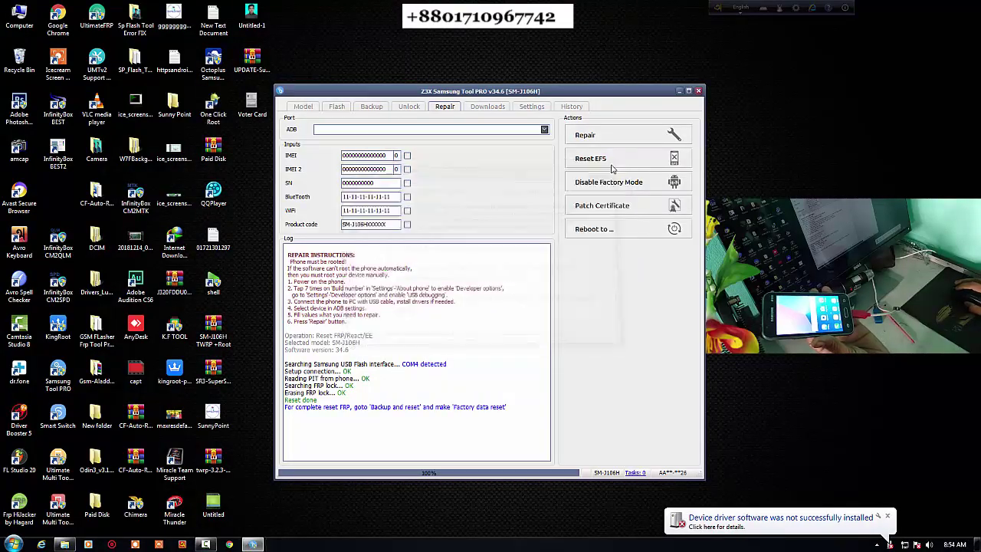
pyautogui.click(489, 131)
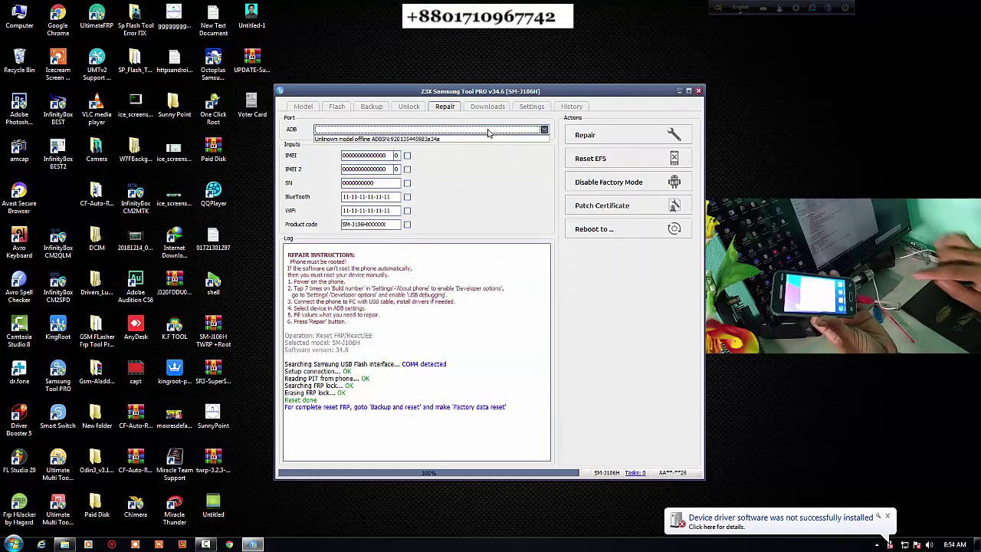
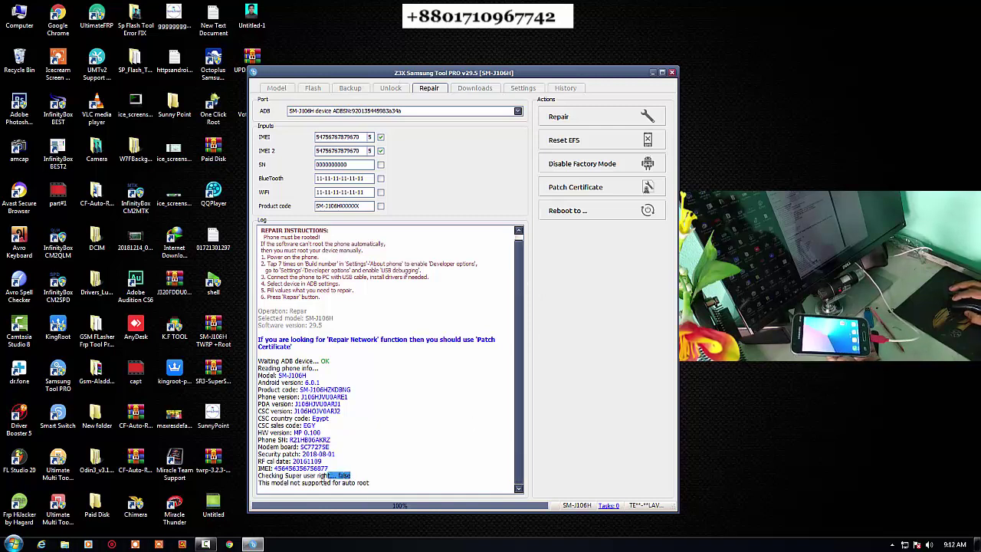
# Examine the super user right check in the repair log of the SM-J106H.
pyautogui.click(352, 475)
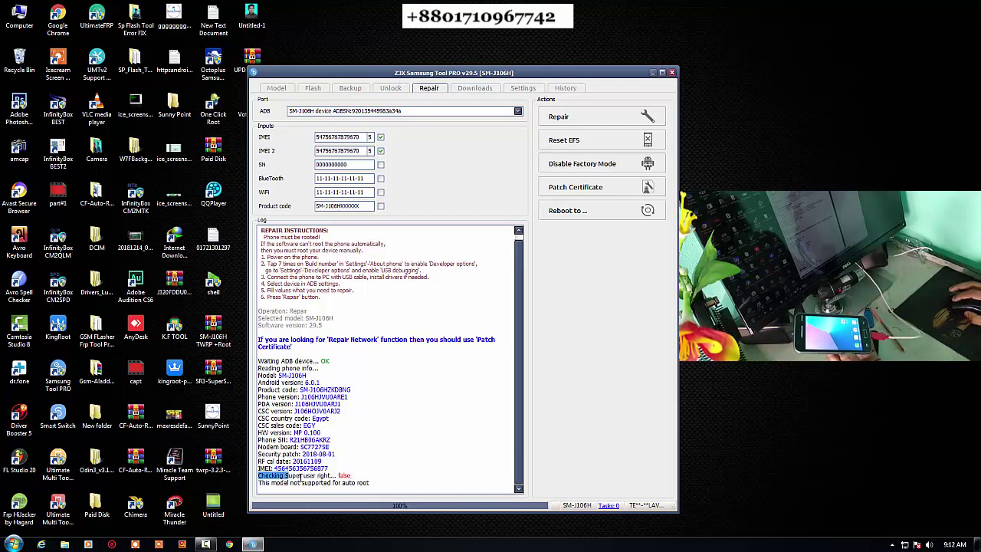
pyautogui.moveTo(301, 477); pyautogui.dragTo(354, 476)
pyautogui.click(354, 476)
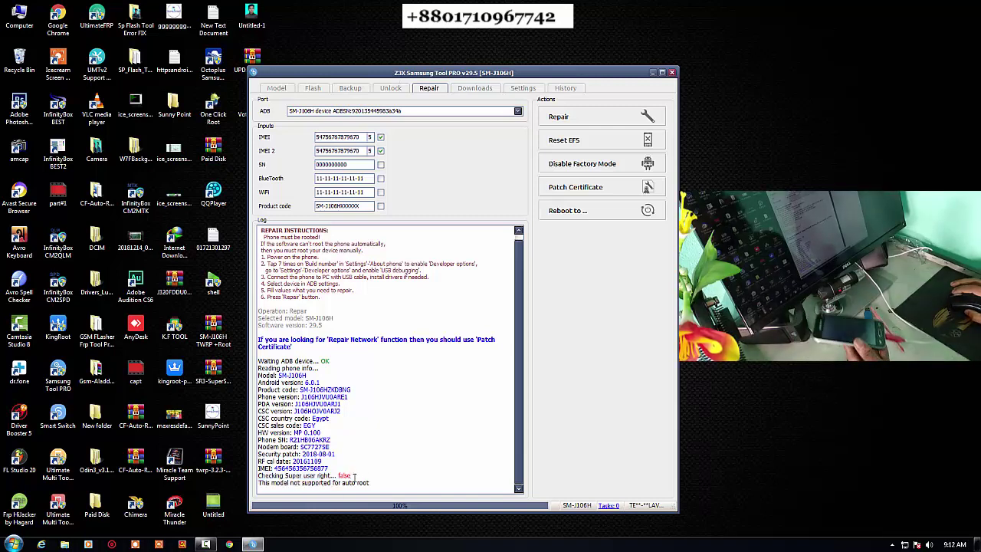
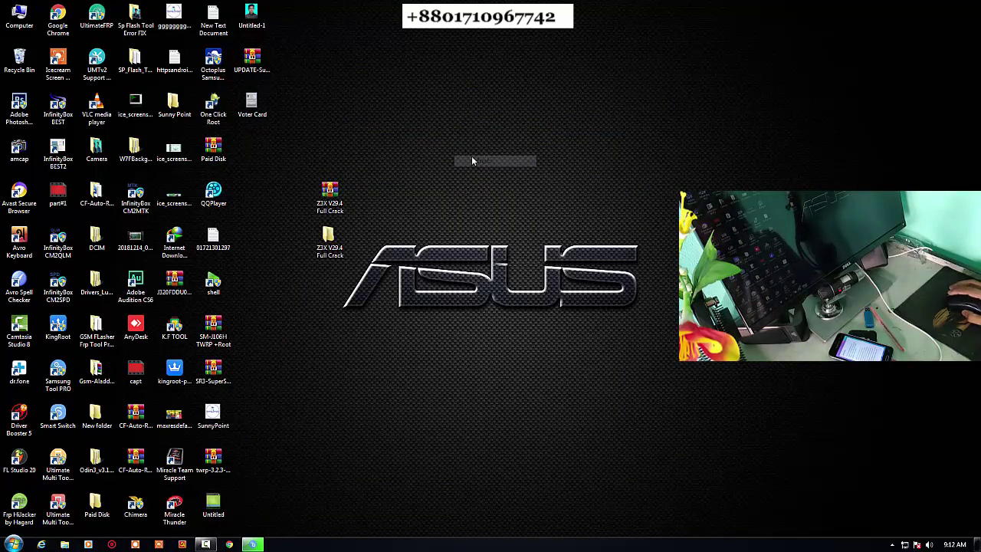
# Refresh the desktop, then search Google in Chrome for "j106h root file" and look over the SM-J106H TWRP + Root download page.
pyautogui.rightClick(399, 95)
pyautogui.click(433, 126)
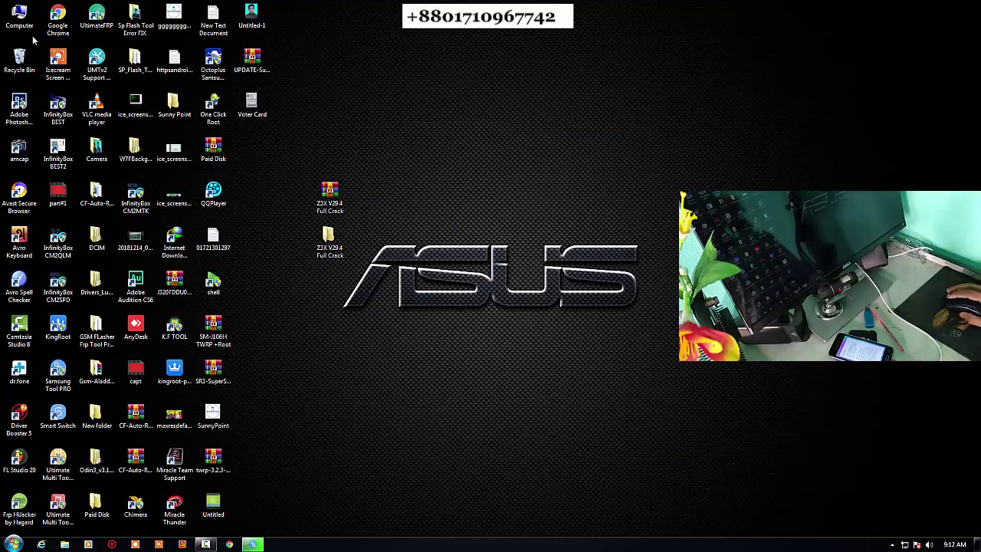
pyautogui.click(230, 545)
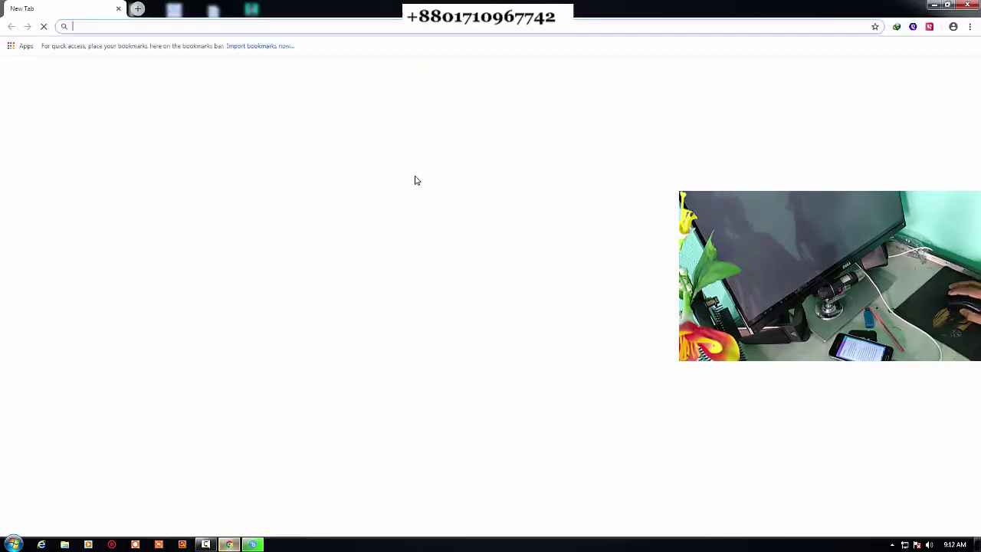
pyautogui.click(483, 251)
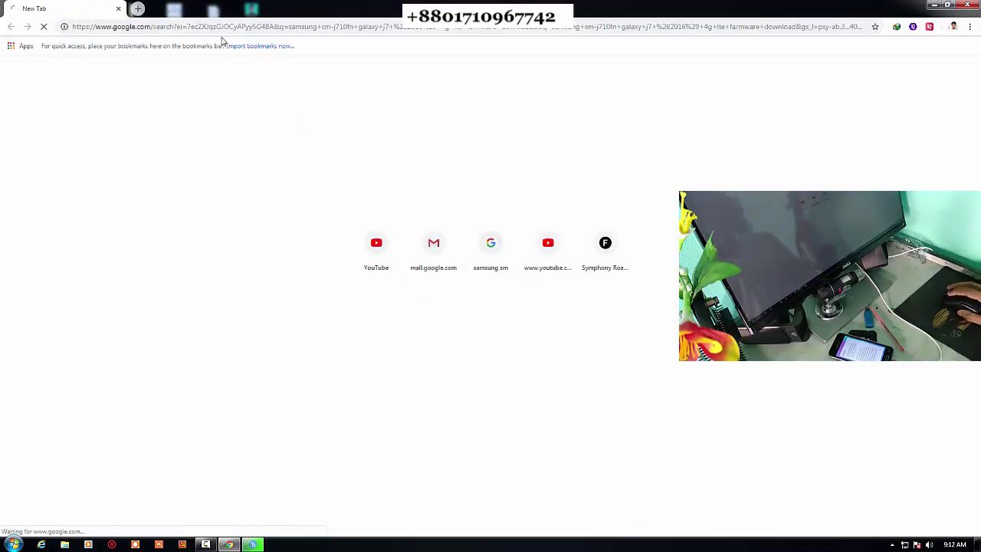
pyautogui.click(184, 58)
pyautogui.hotkey('ctrl', 'a')
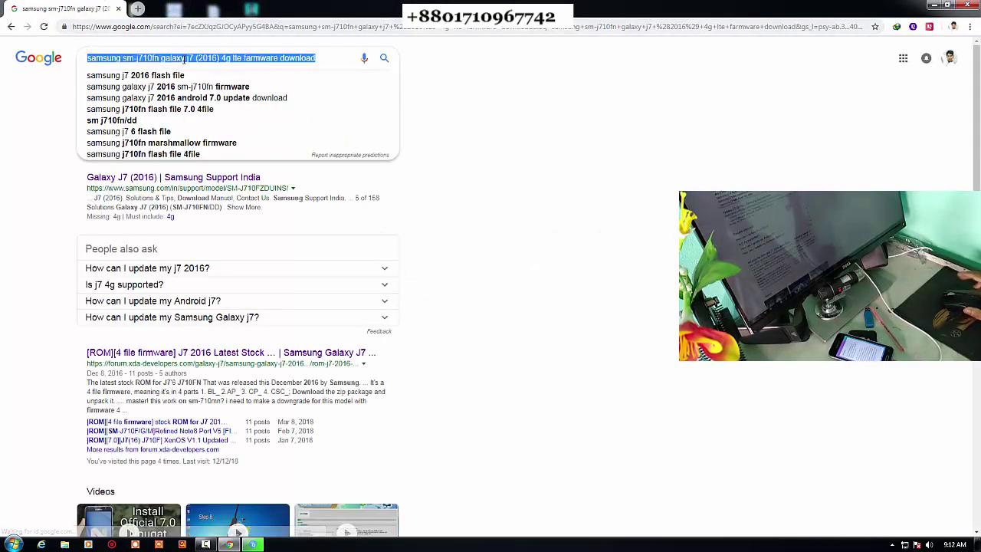
pyautogui.write('j106')
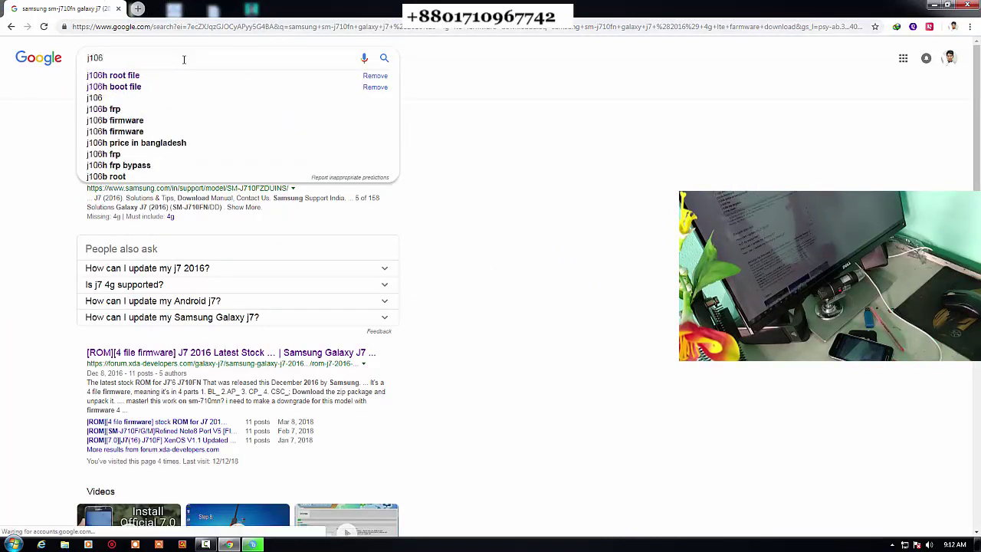
pyautogui.write('h r')
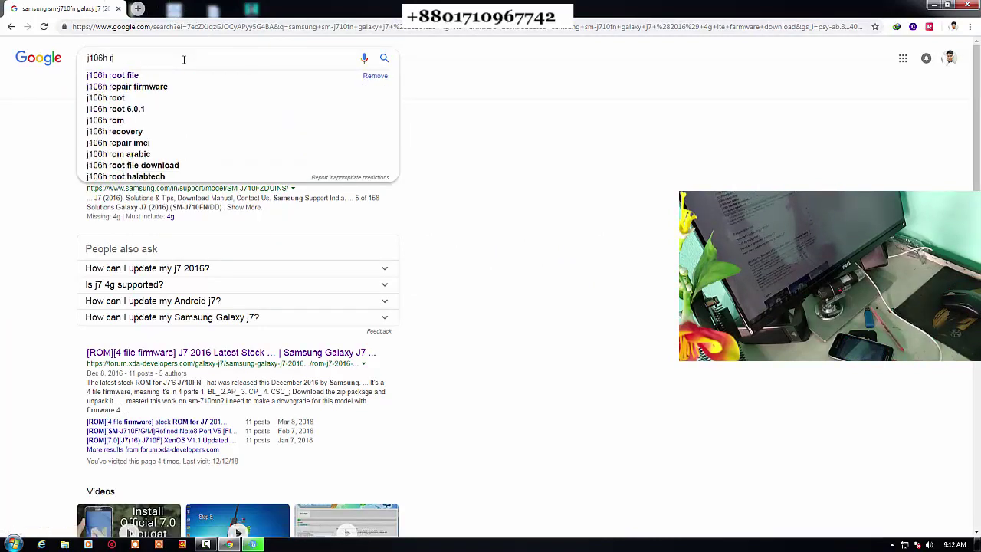
pyautogui.write('oot')
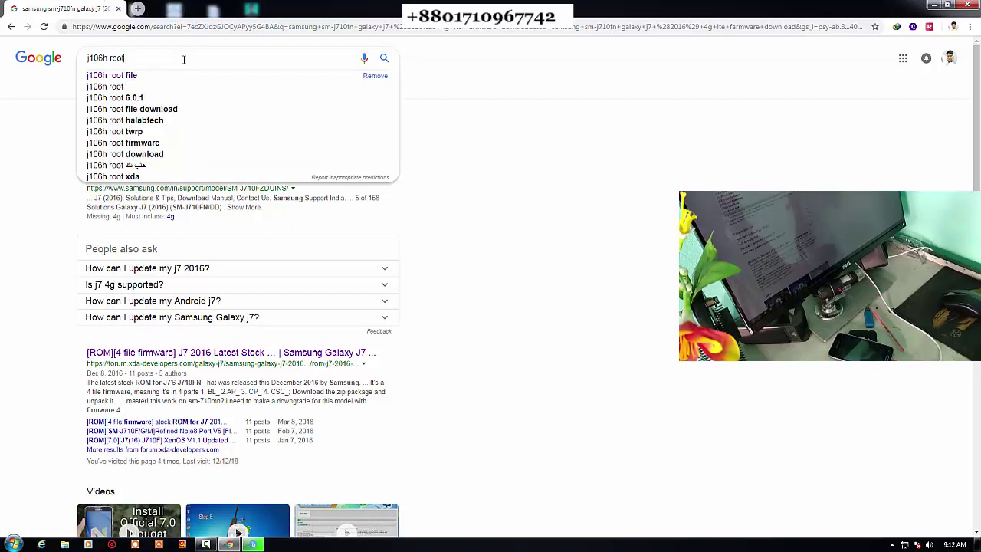
pyautogui.click(141, 77)
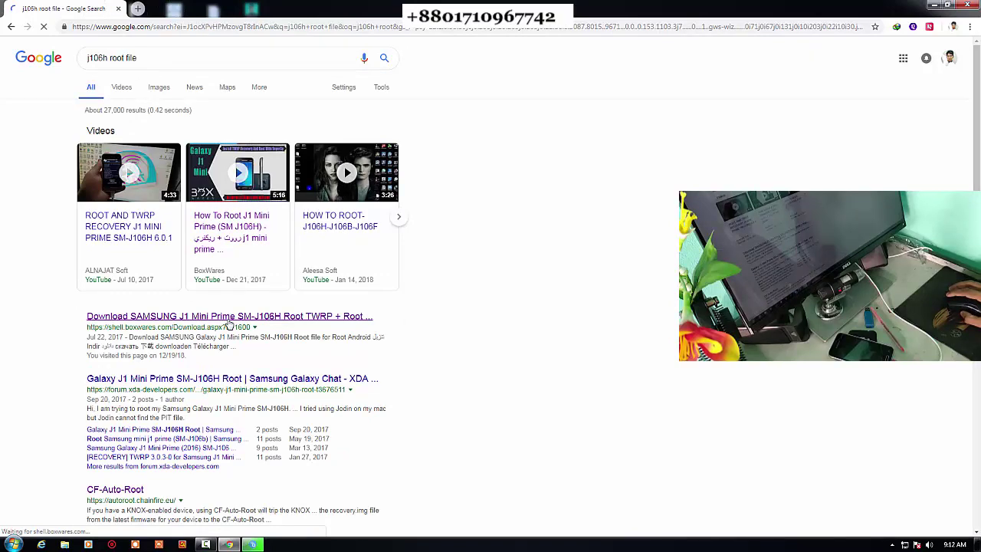
pyautogui.scroll(-5, 451, 388)
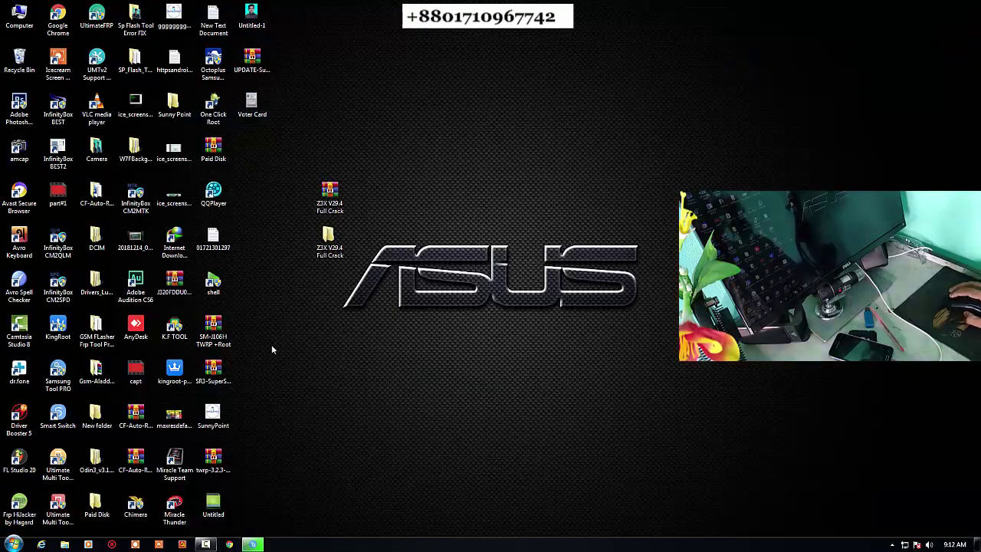
# Extract the SM-J106H TWRP +Root archive into its own folder and place the folder and archive apart on the empty desktop area.
pyautogui.moveTo(214, 336); pyautogui.dragTo(487, 67)
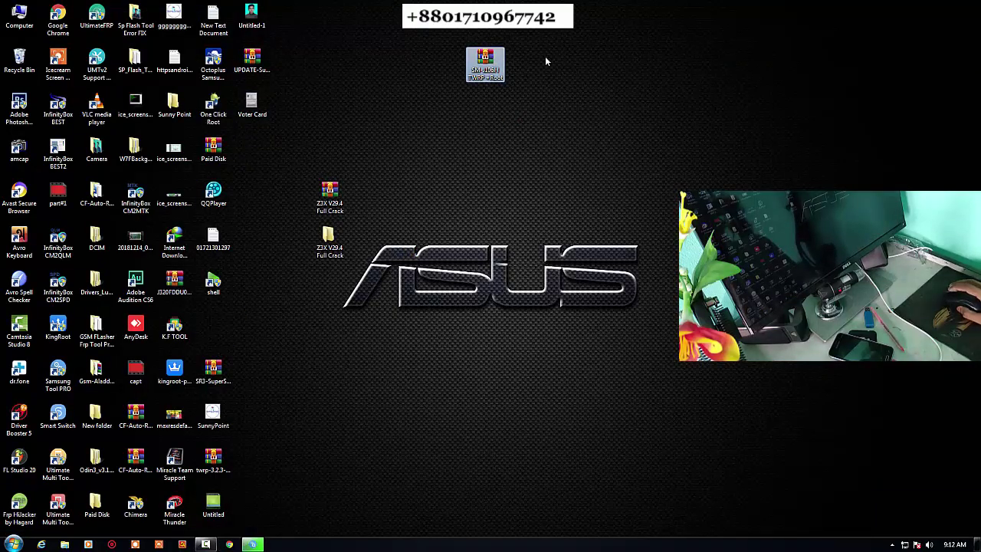
pyautogui.rightClick(480, 62)
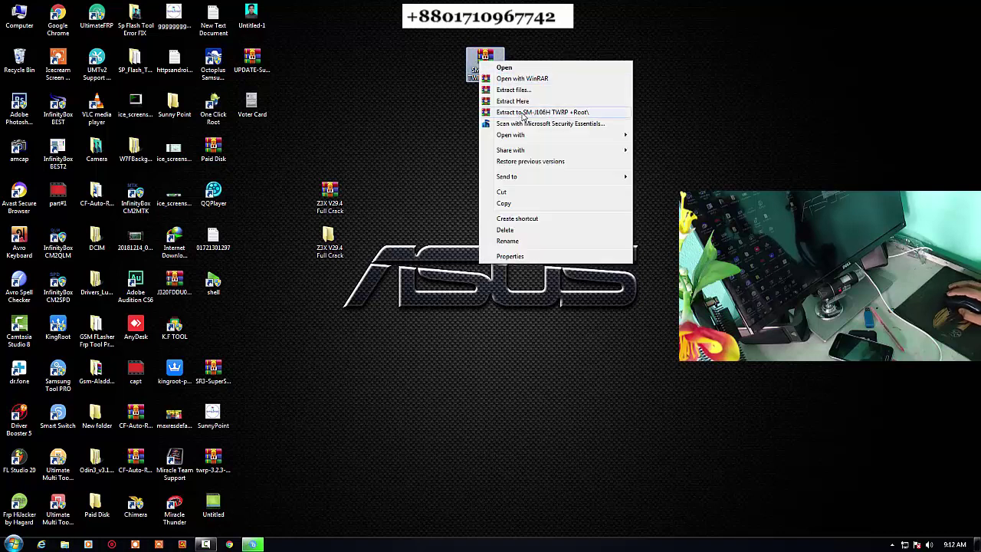
pyautogui.click(521, 113)
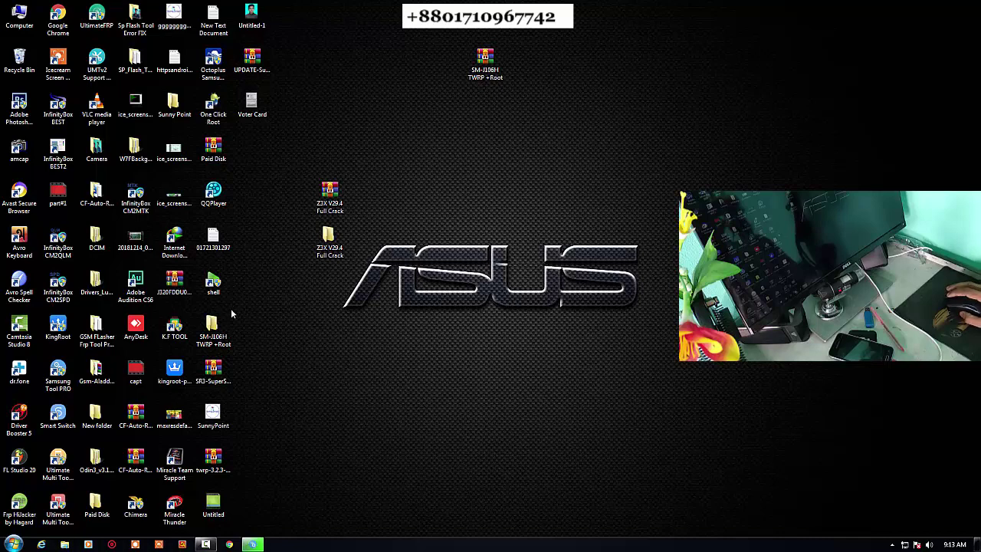
pyautogui.moveTo(226, 340); pyautogui.dragTo(495, 115)
pyautogui.moveTo(479, 74); pyautogui.dragTo(779, 85)
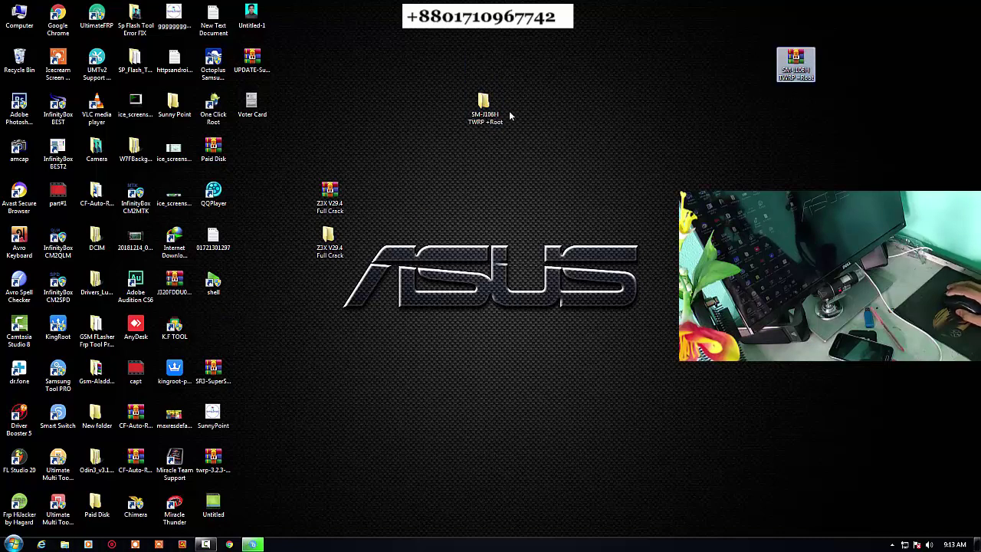
# Open the extracted SM-J106H TWRP +Root folder down to its inner folder and examine the J106H-SuperSU and twrp2850_v003.tar.md5 files.
pyautogui.doubleClick(485, 105)
pyautogui.click(408, 182)
pyautogui.doubleClick(408, 181)
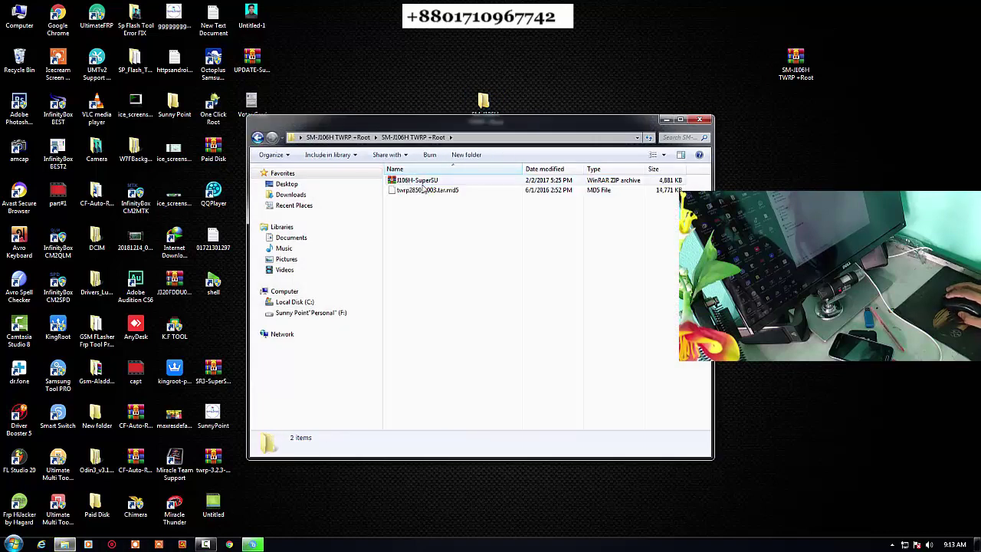
pyautogui.click(427, 192)
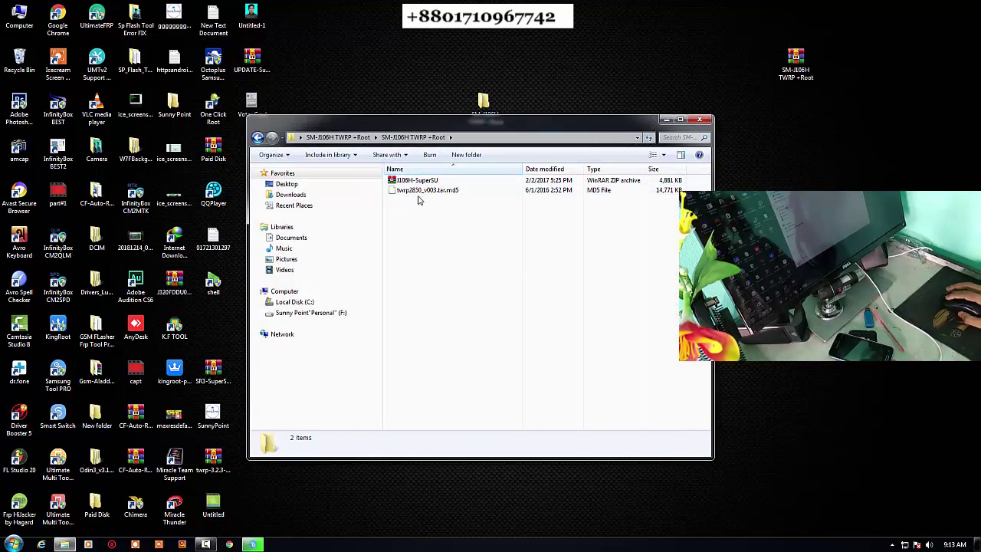
pyautogui.click(419, 195)
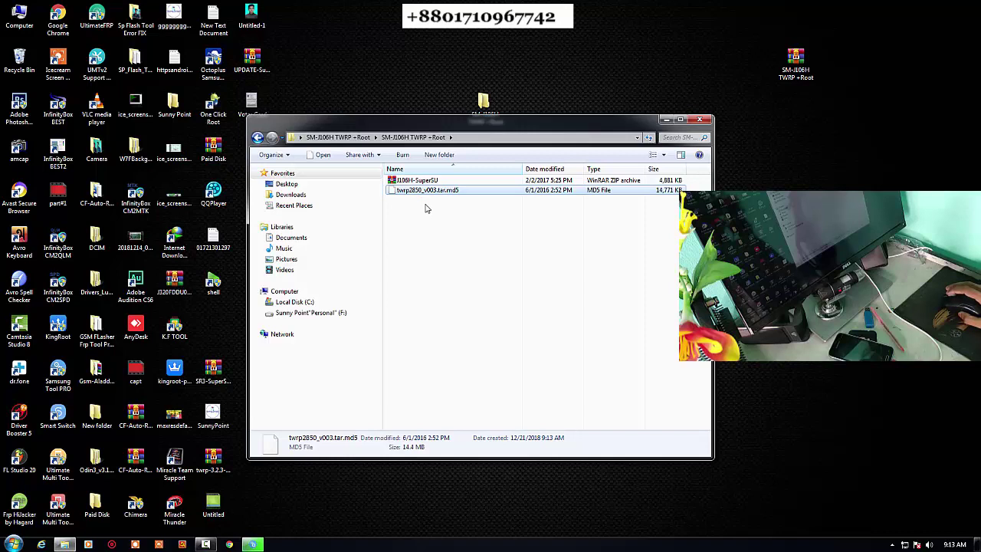
pyautogui.click(420, 183)
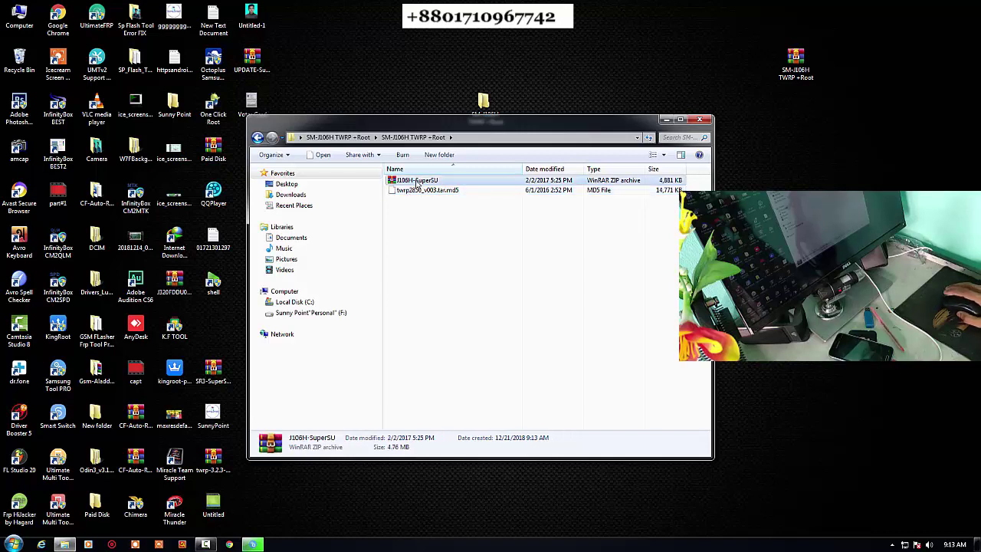
pyautogui.click(422, 197)
pyautogui.click(423, 193)
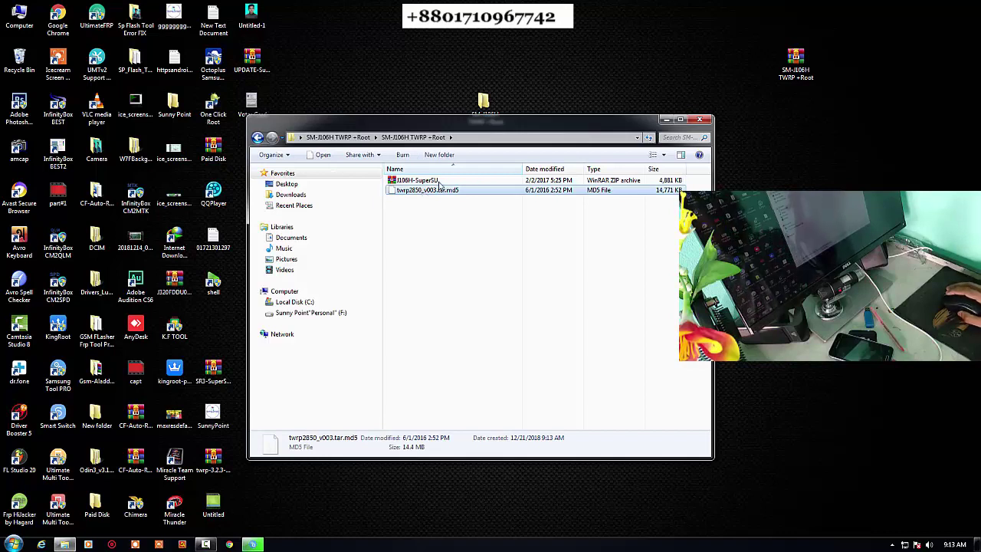
# Refresh the inner SM-J106H TWRP +Root folder and select twrp2850_v003.tar.md5.
pyautogui.rightClick(439, 238)
pyautogui.click(467, 279)
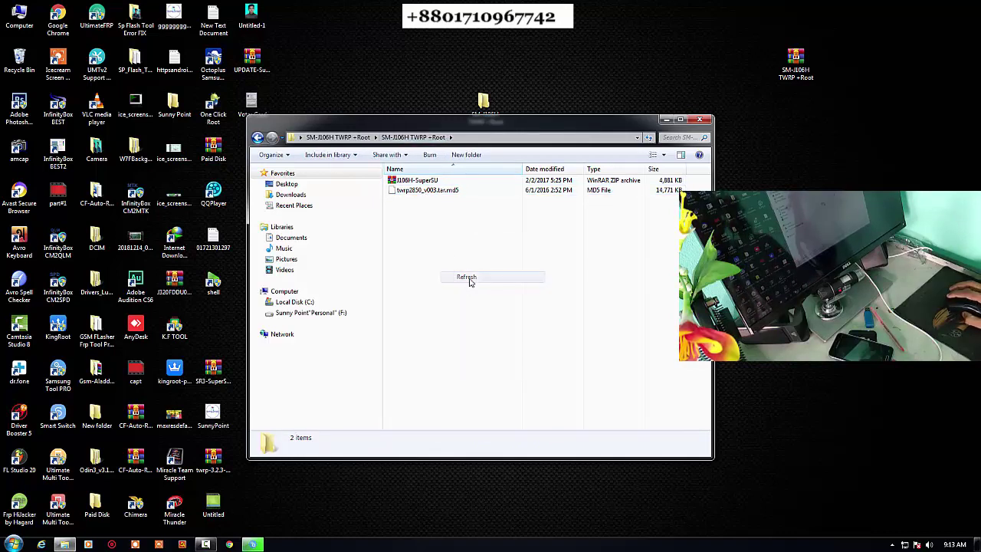
pyautogui.rightClick(432, 231)
pyautogui.click(467, 274)
pyautogui.moveTo(491, 248)
pyautogui.mouseDown()
pyautogui.moveTo(397, 177)
pyautogui.moveTo(488, 244)
pyautogui.mouseUp()
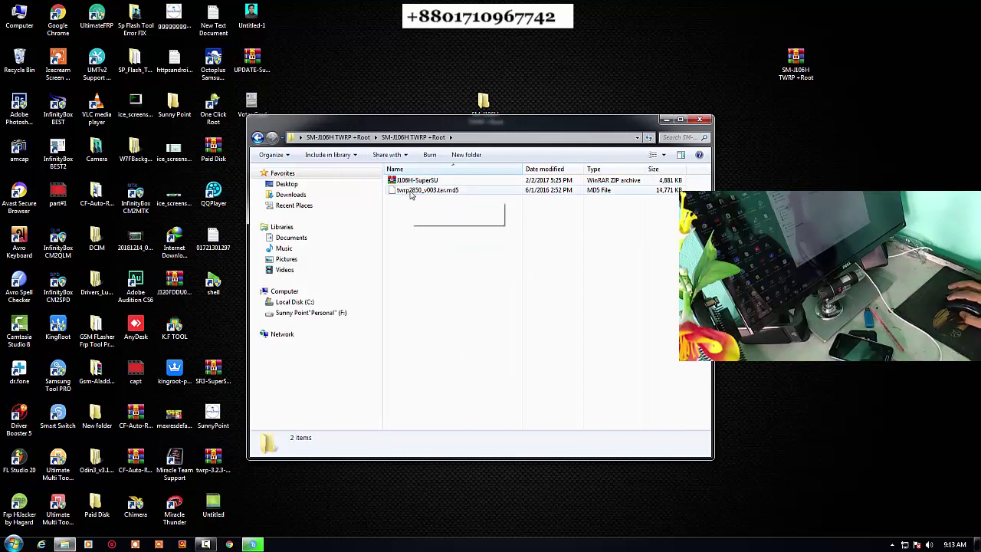
pyautogui.click(411, 191)
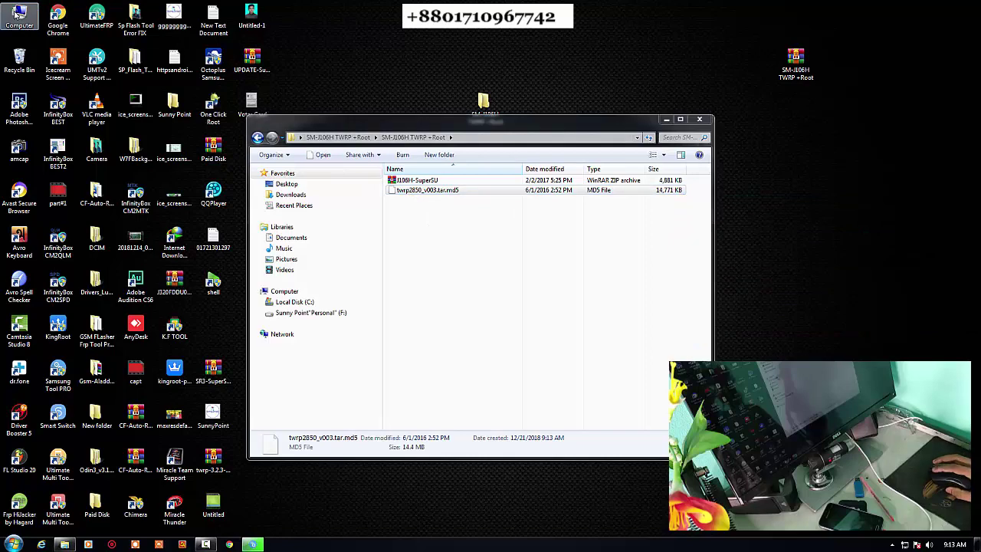
# Launch Odin3 v3.12.7 from its folder on drive F: and move its window clear of the TWRP file listing.
pyautogui.press('super+e')
pyautogui.click(497, 250)
pyautogui.doubleClick(497, 250)
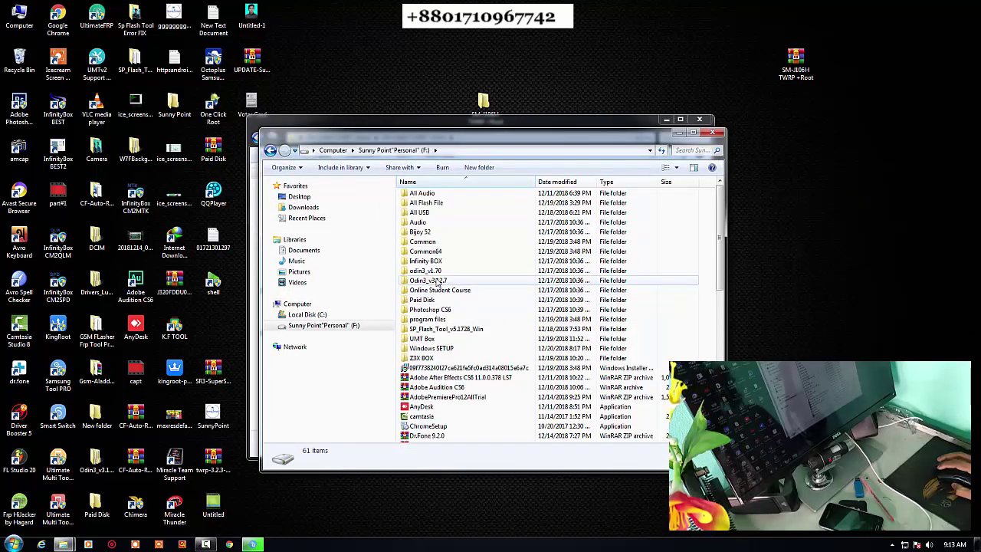
pyautogui.click(438, 281)
pyautogui.doubleClick(439, 282)
pyautogui.doubleClick(438, 194)
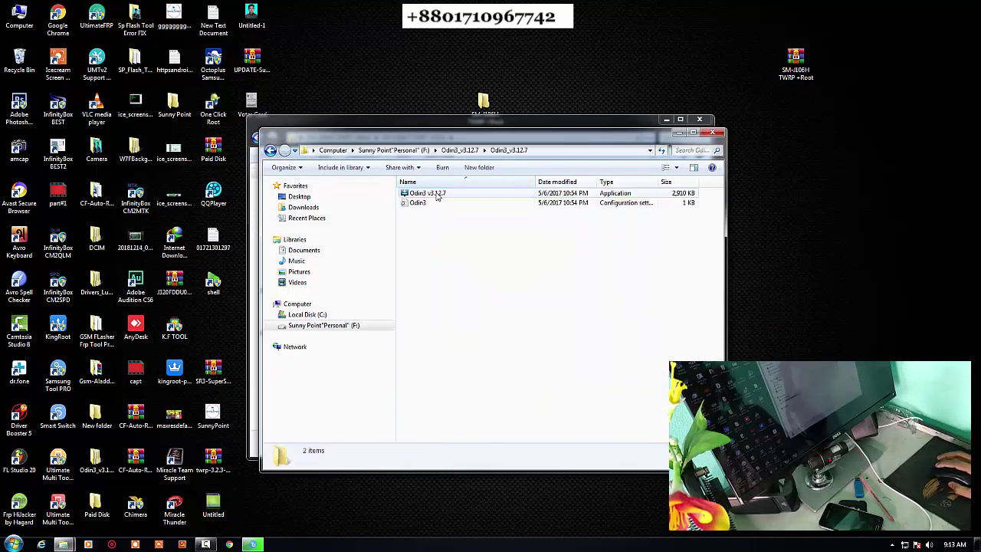
pyautogui.click(434, 193)
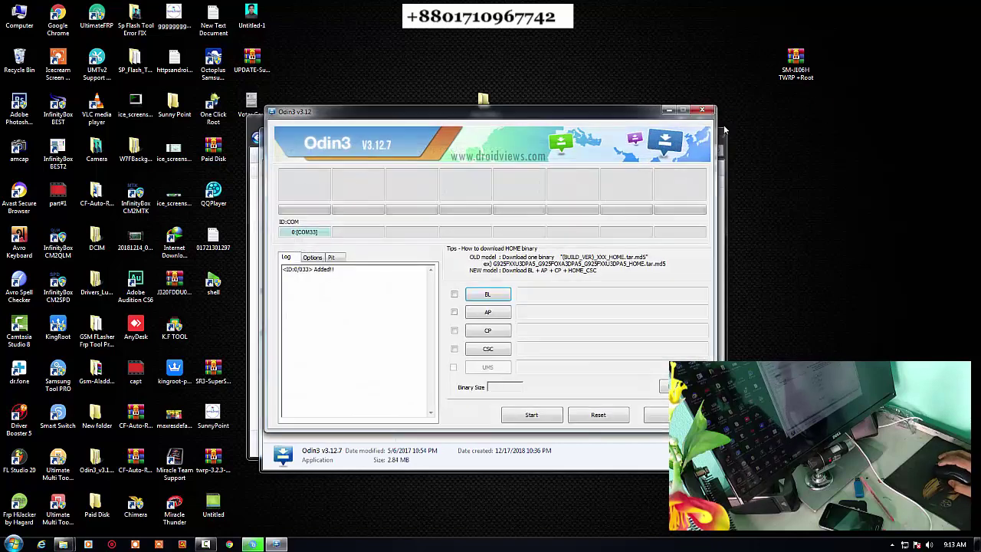
pyautogui.moveTo(552, 112); pyautogui.dragTo(806, 123)
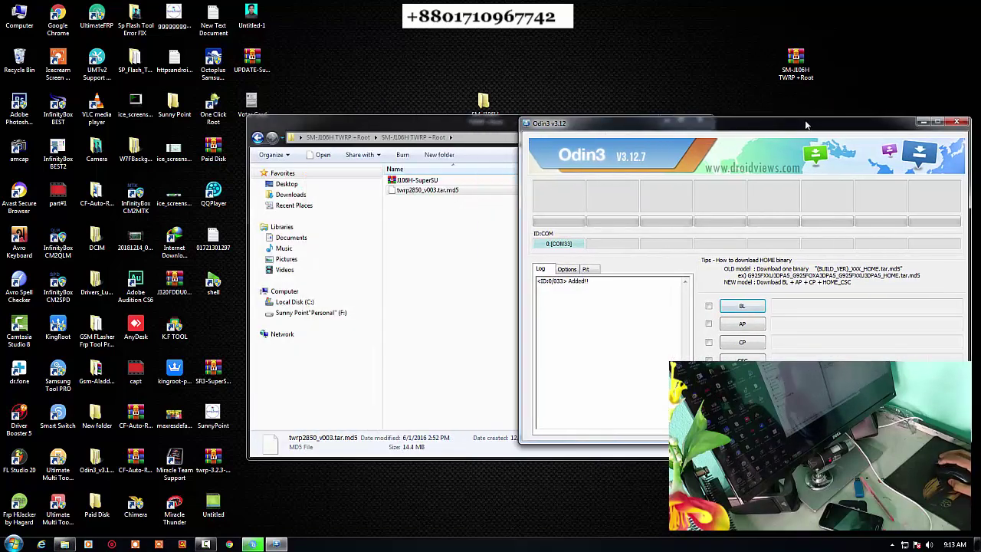
# Load twrp2850_v003.tar.md5 from the desktop's SM-J106H TWRP +Root folder as Odin's AP file and flash it to the phone.
pyautogui.click(738, 324)
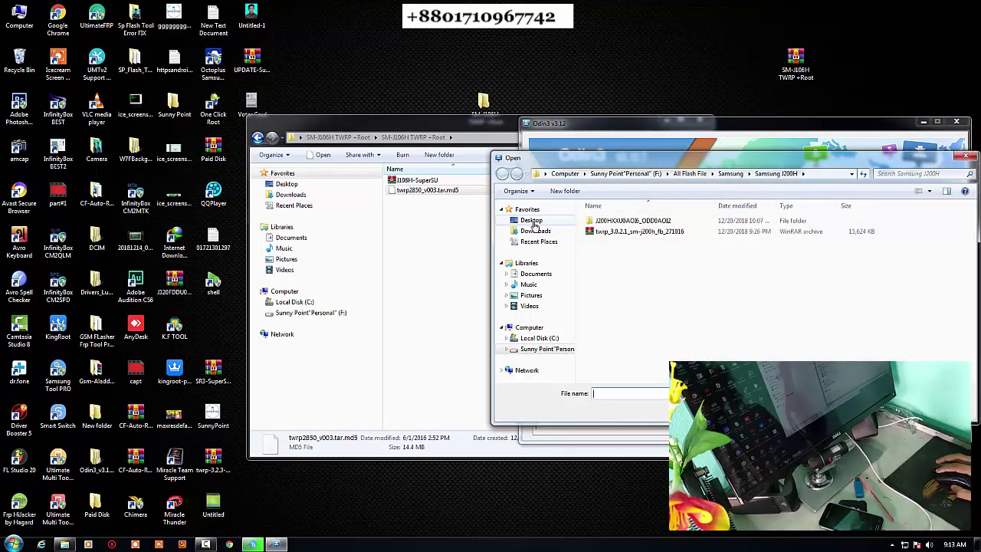
pyautogui.click(535, 229)
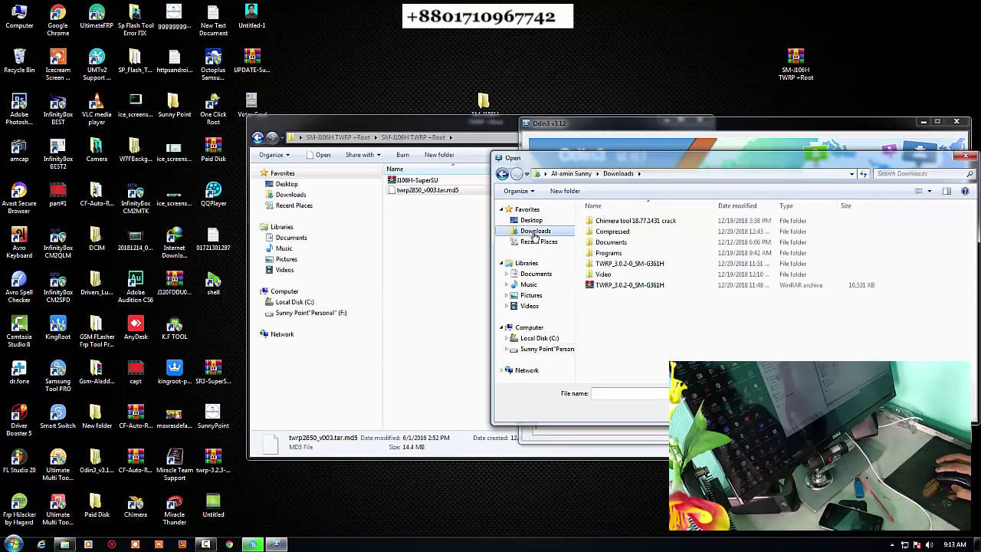
pyautogui.click(533, 221)
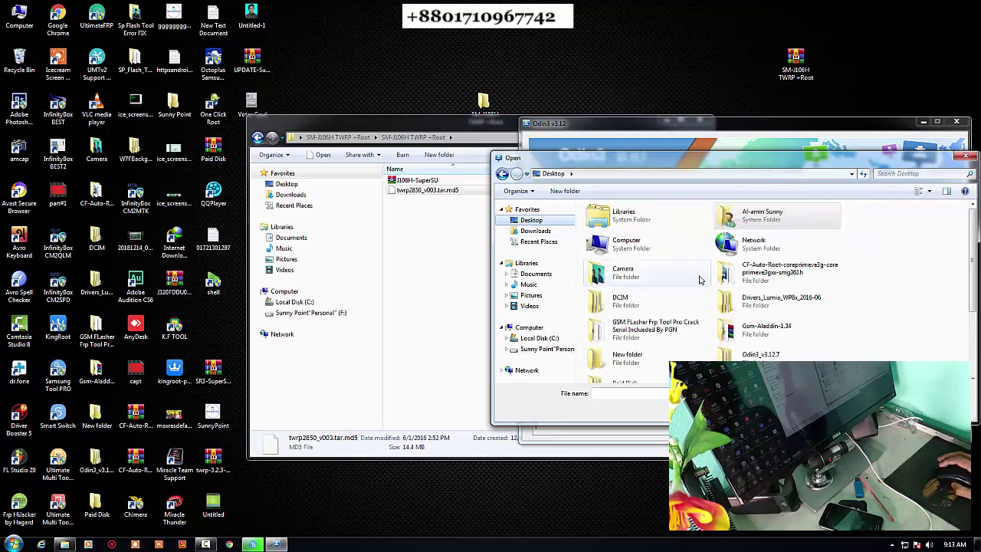
pyautogui.click(753, 303)
pyautogui.scroll(-3, 752, 310)
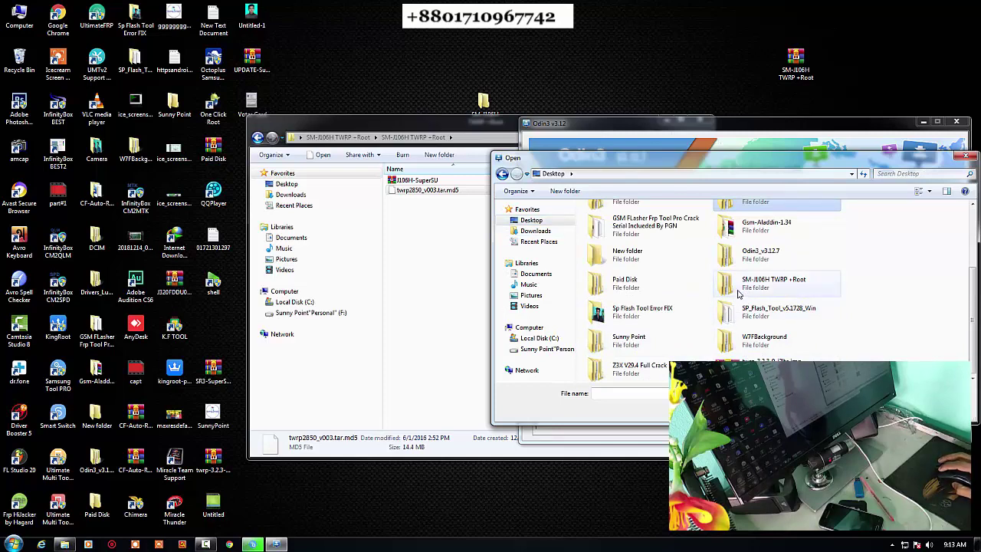
pyautogui.click(761, 292)
pyautogui.doubleClick(759, 295)
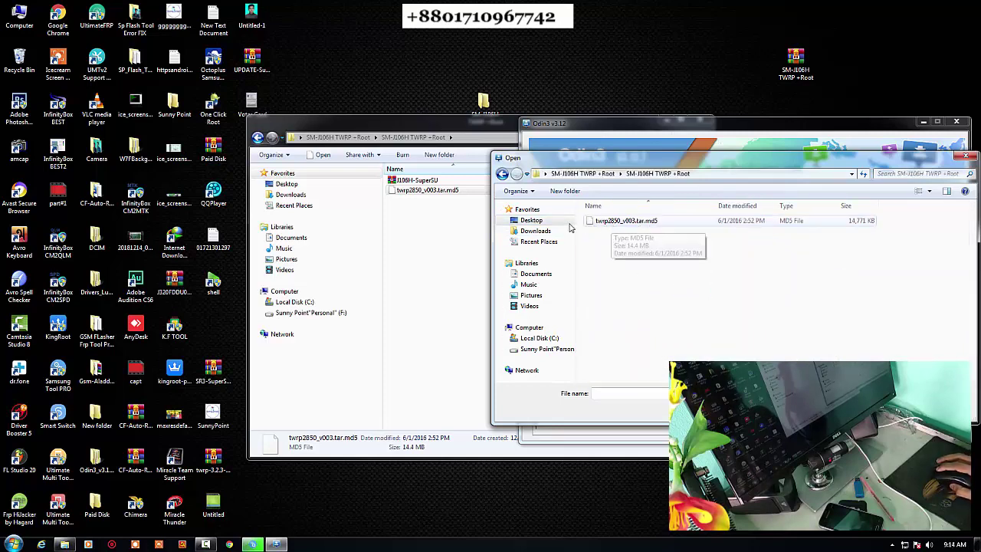
pyautogui.doubleClick(607, 223)
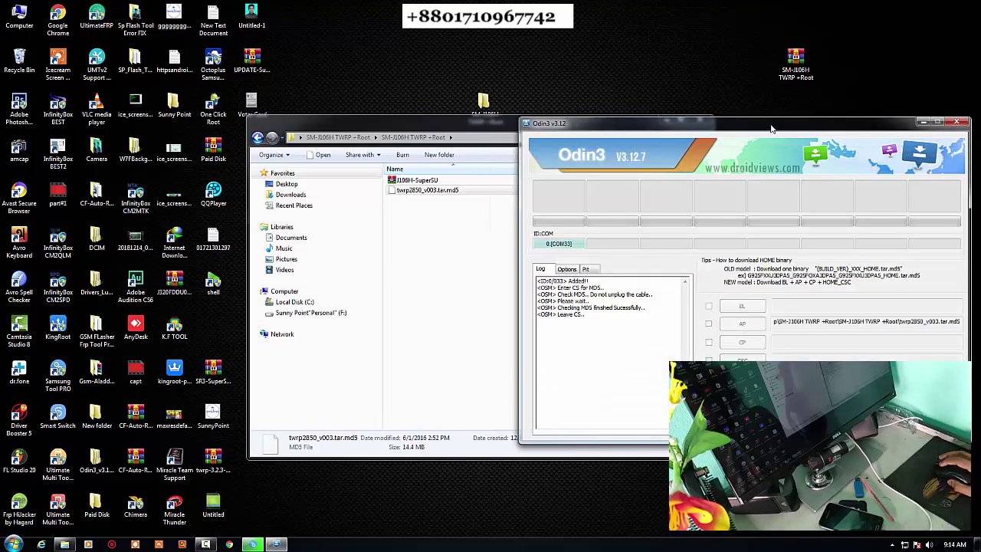
pyautogui.moveTo(698, 124); pyautogui.dragTo(414, 80)
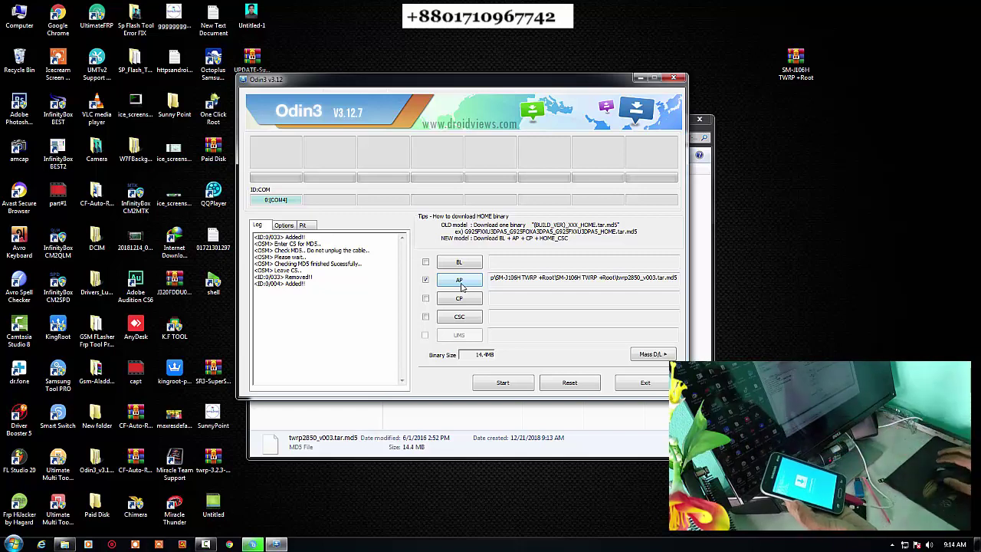
pyautogui.click(504, 384)
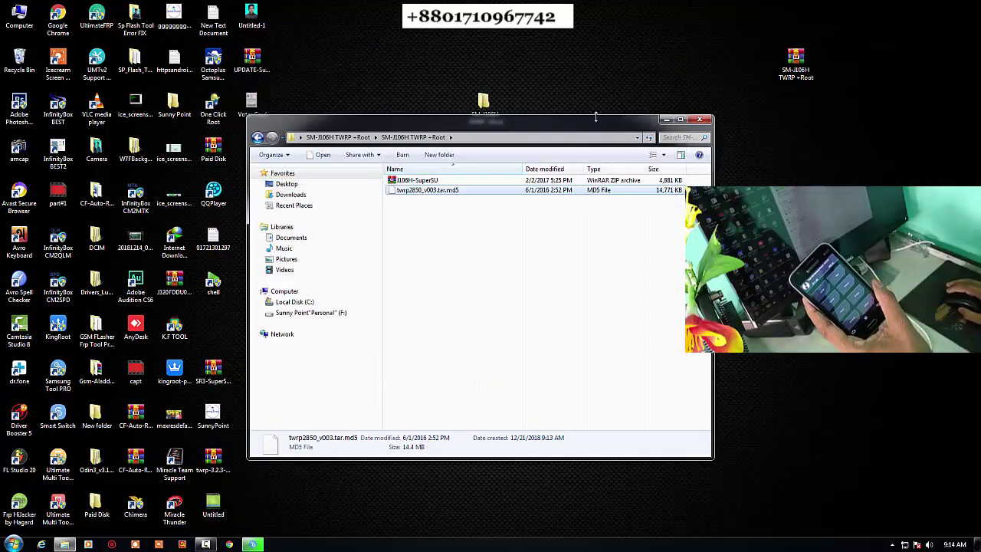
# Select the J106H-SuperSU archive, and close its folder window after refreshing the desktop.
pyautogui.click(406, 181)
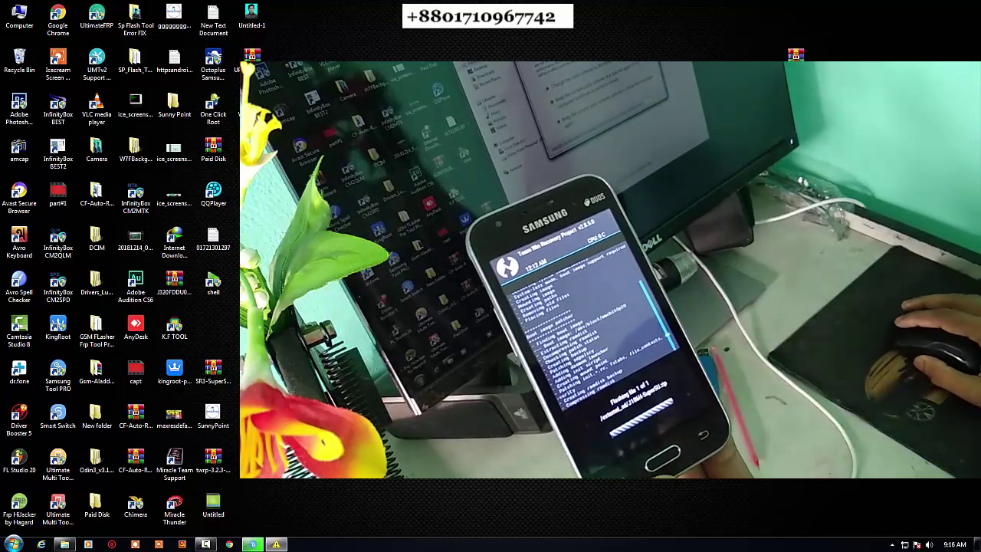
pyautogui.rightClick(431, 6)
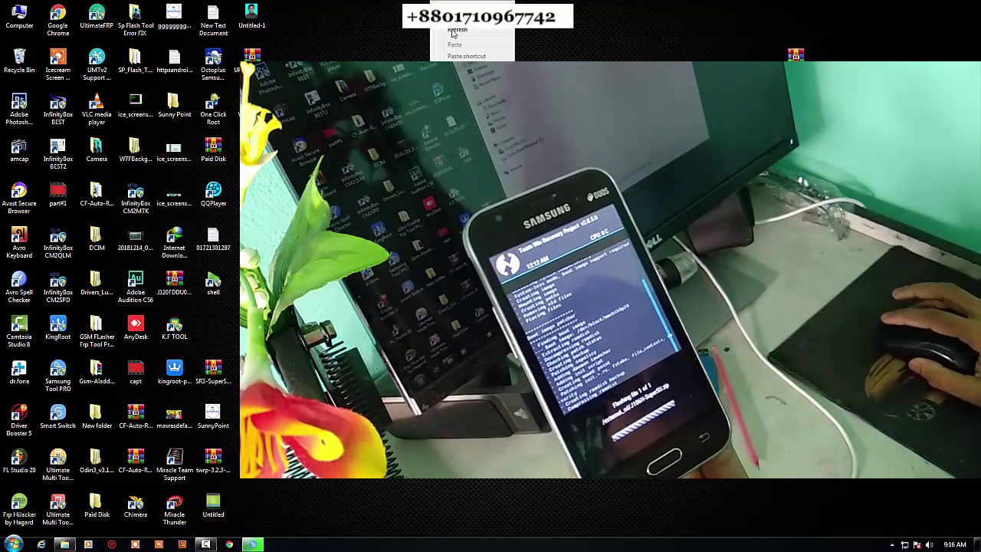
pyautogui.click(456, 31)
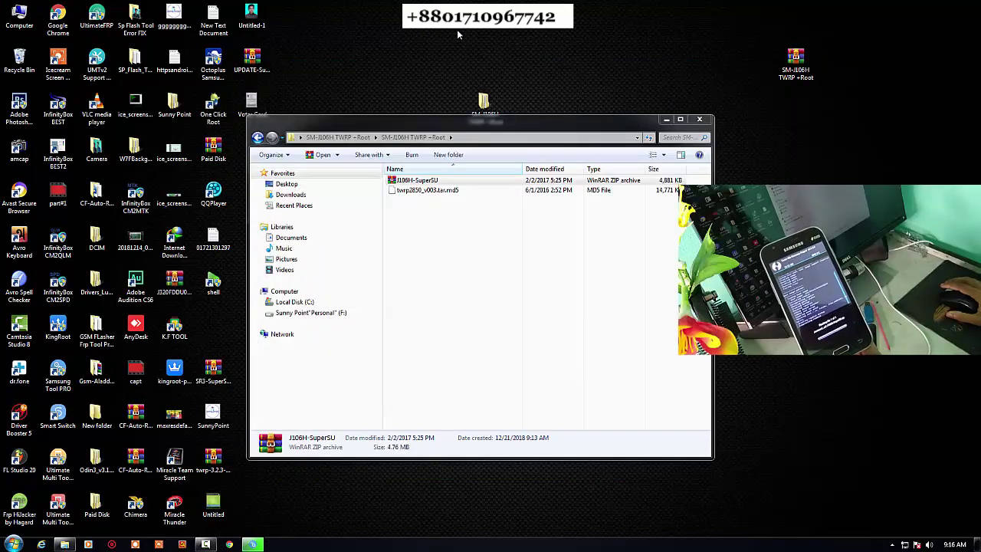
pyautogui.click(700, 120)
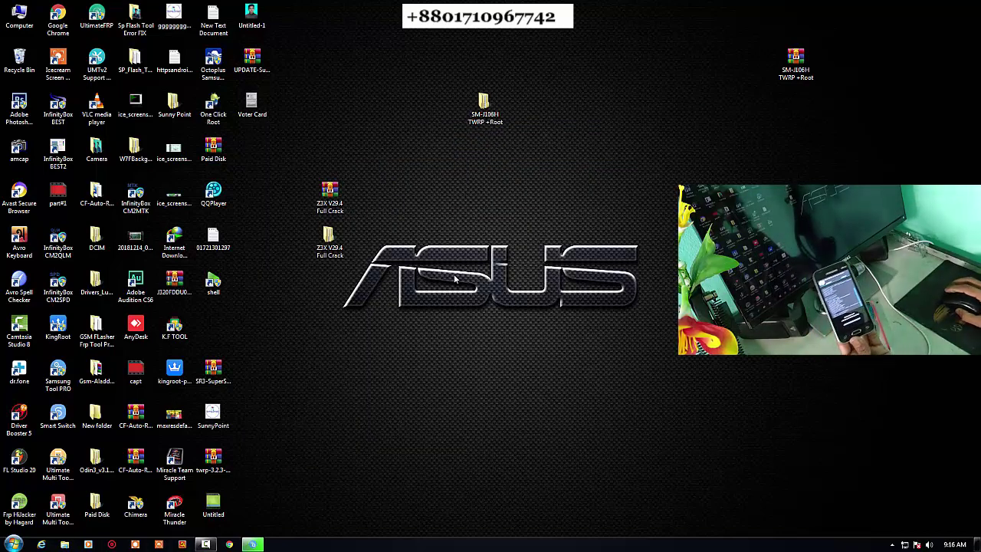
# Switch back to Z3X Samsung Tool PRO to check the SN repair field and dismiss the color scheme prompt.
pyautogui.click(254, 544)
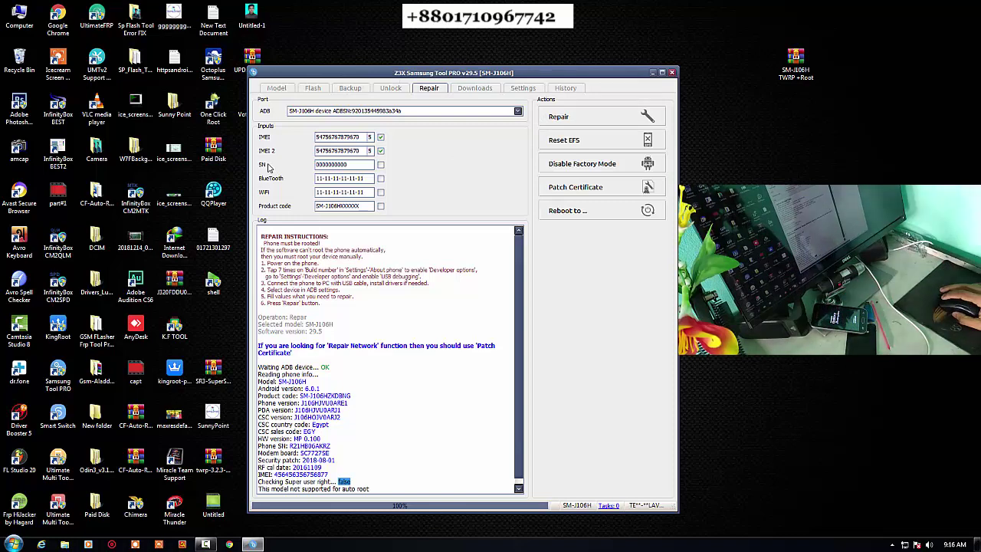
pyautogui.click(356, 165)
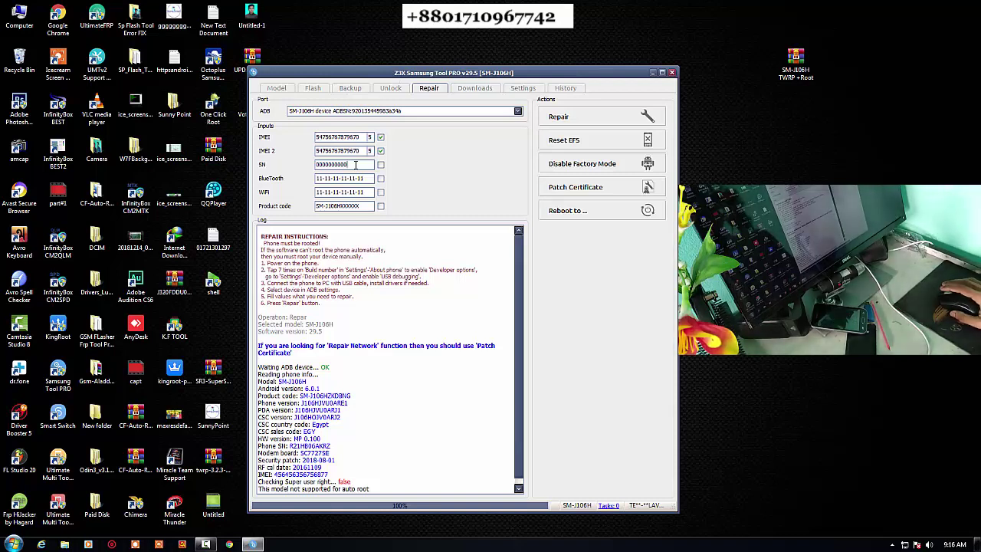
pyautogui.moveTo(326, 165); pyautogui.dragTo(427, 168)
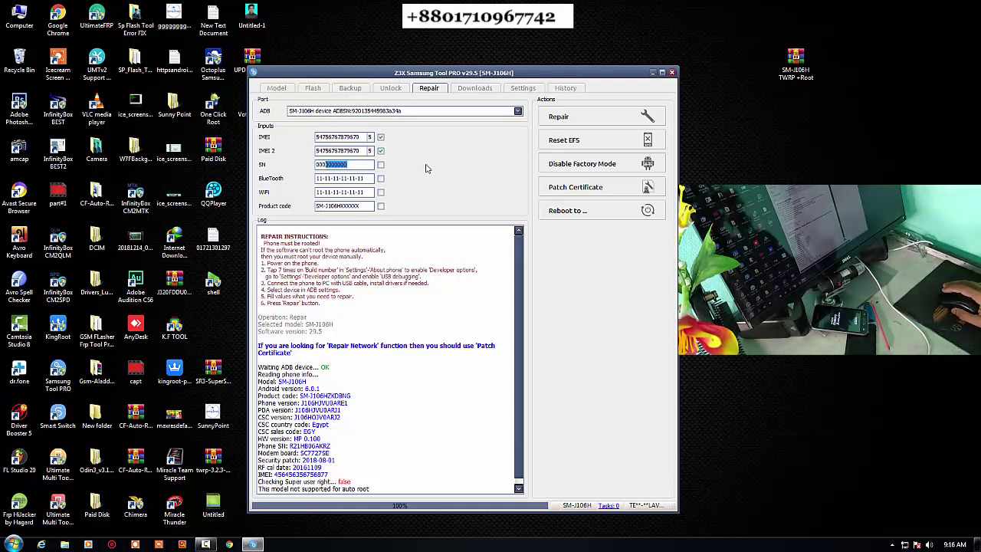
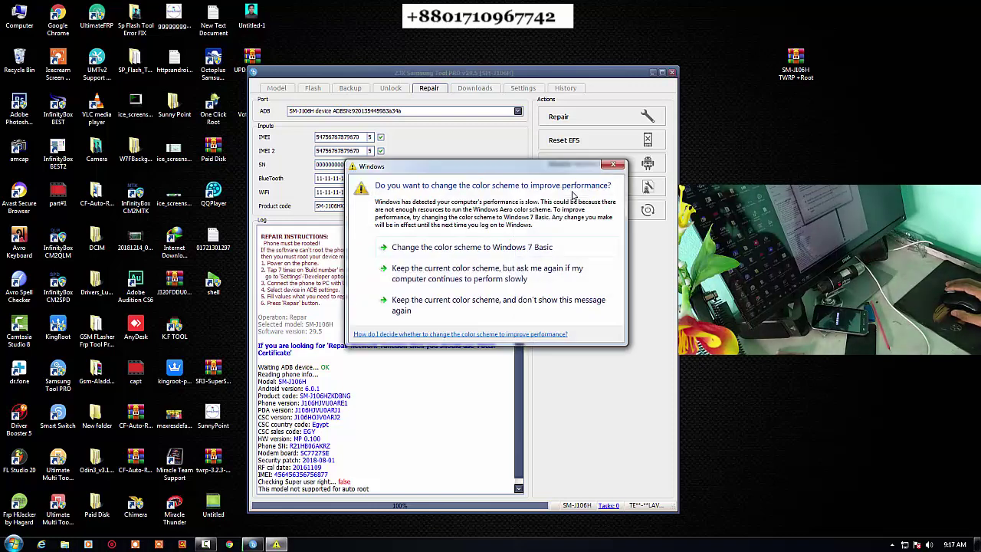
pyautogui.click(614, 165)
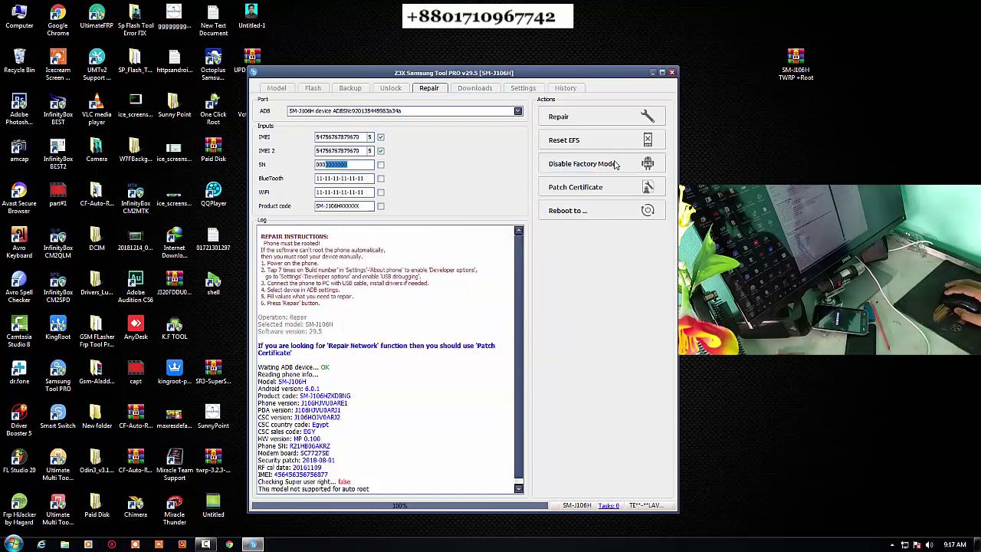
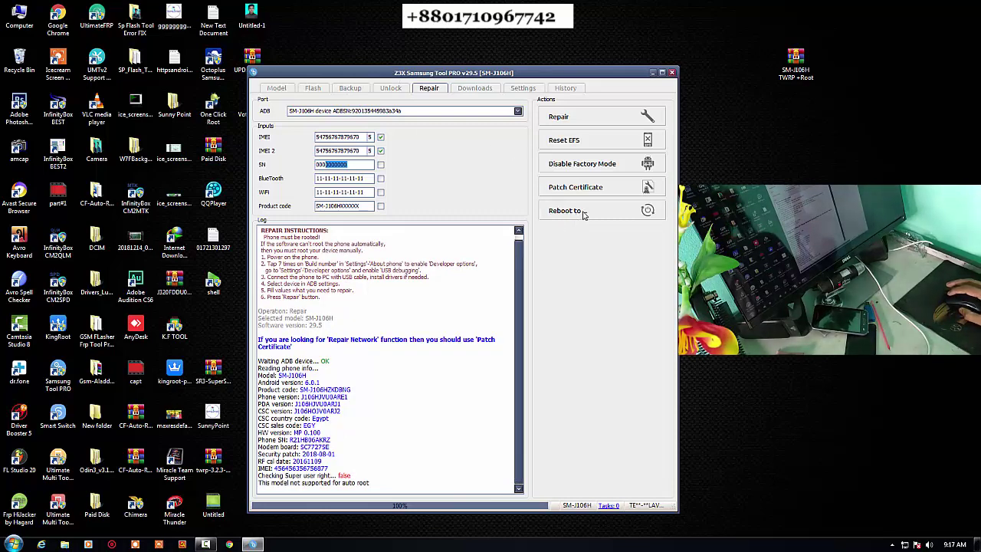
# Look over the reboot options, the SM-J106H firmware files available for download and the program settings.
pyautogui.click(583, 213)
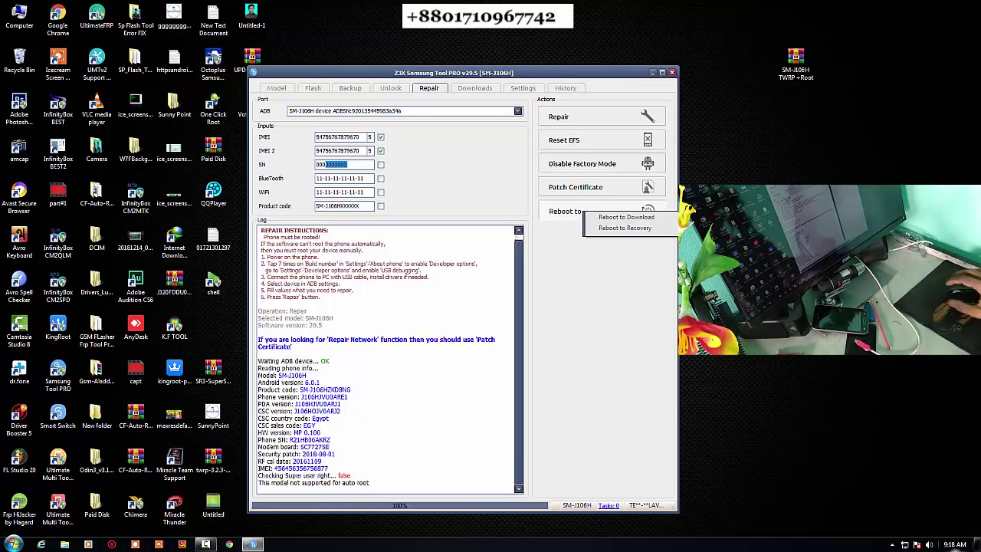
pyautogui.click(623, 259)
pyautogui.hotkey('ctrl', 'Tab')
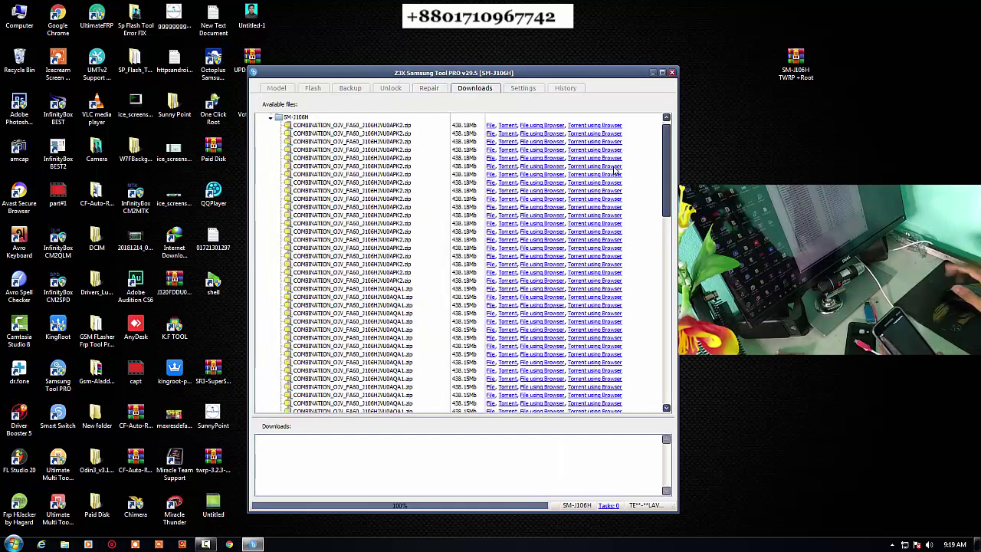
pyautogui.click(429, 88)
pyautogui.click(475, 88)
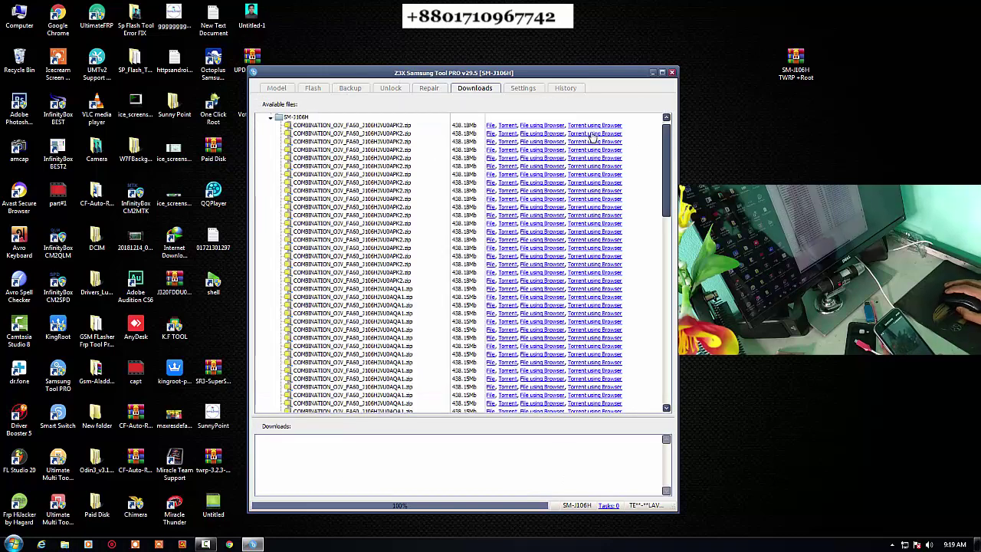
pyautogui.moveTo(667, 138); pyautogui.dragTo(672, 345)
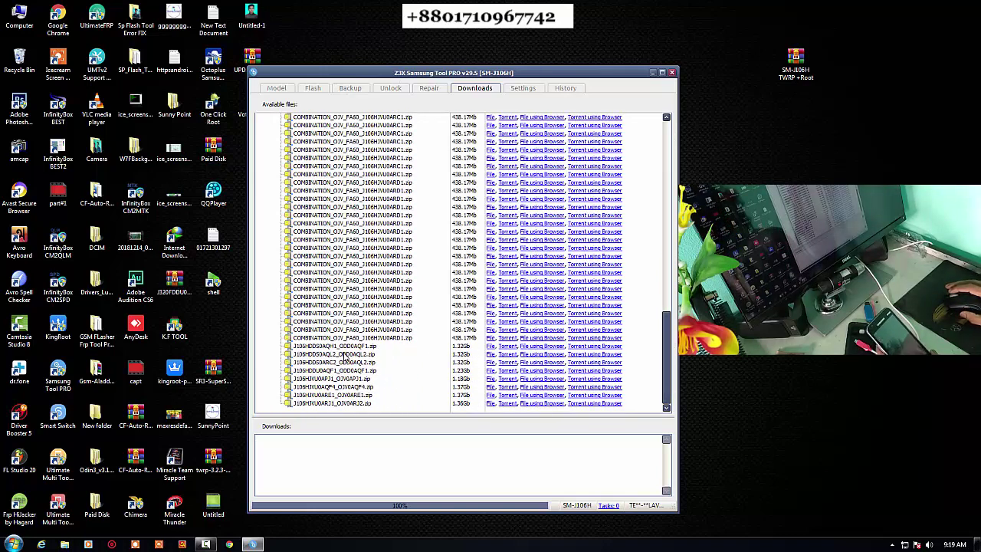
pyautogui.click(523, 89)
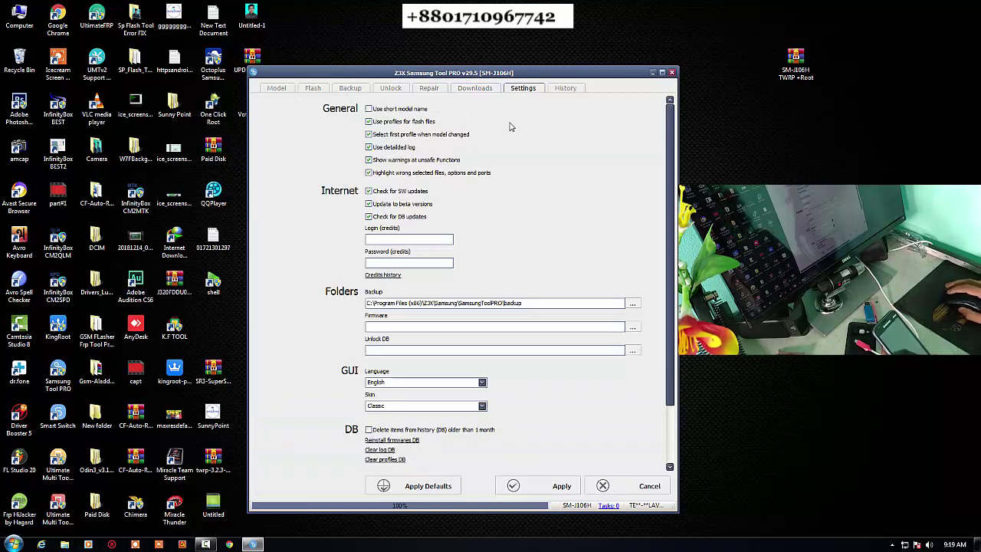
# Look over the remaining program settings, the history filters, the SM-J106H firmware downloads, and the unlock, backup and flash options.
pyautogui.moveTo(677, 138); pyautogui.dragTo(675, 213)
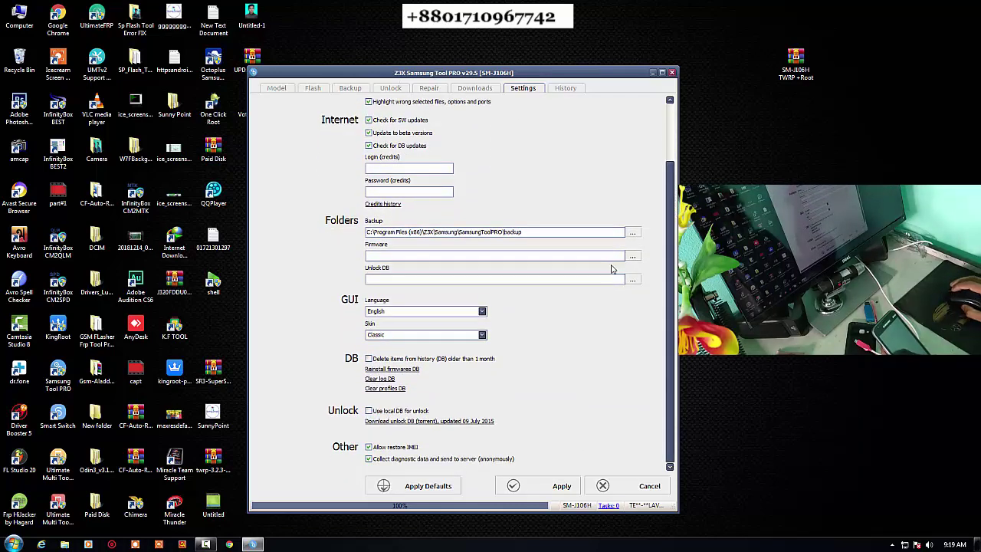
pyautogui.click(427, 89)
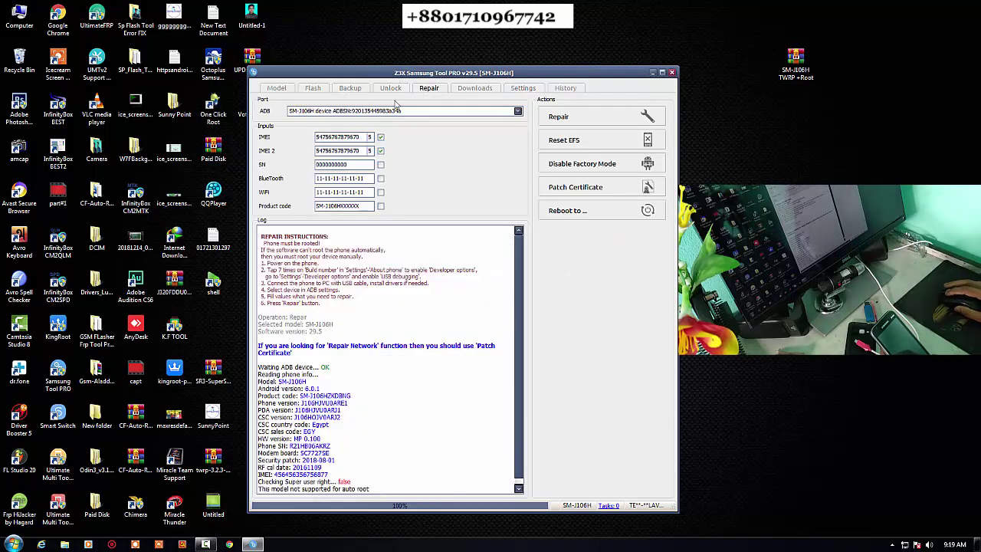
pyautogui.click(525, 89)
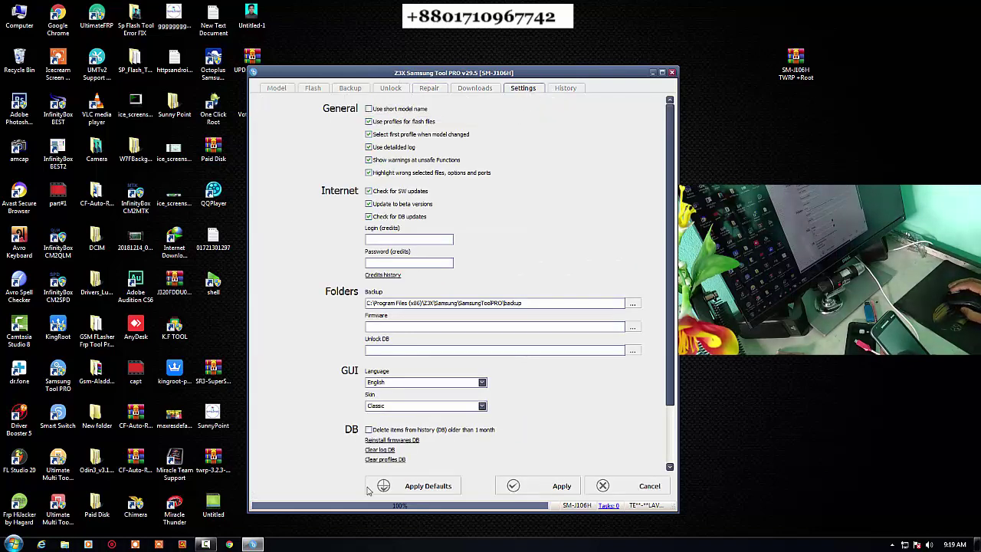
pyautogui.scroll(-2, 441, 472)
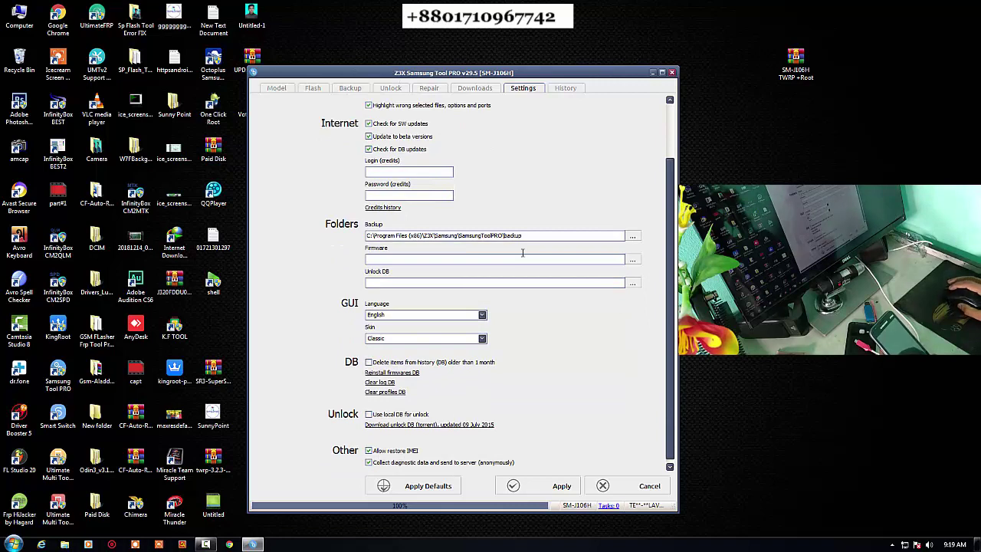
pyautogui.click(566, 89)
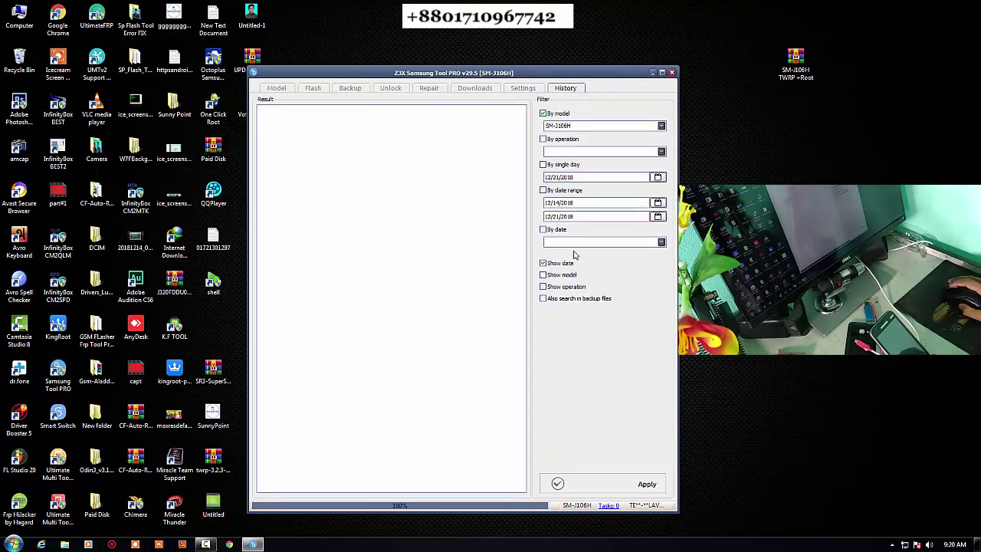
pyautogui.click(483, 89)
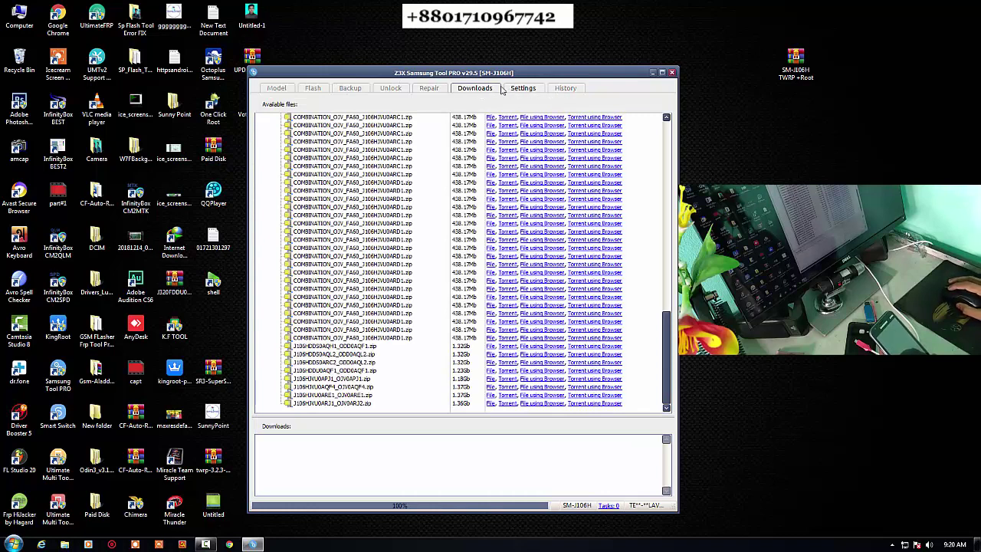
pyautogui.click(429, 89)
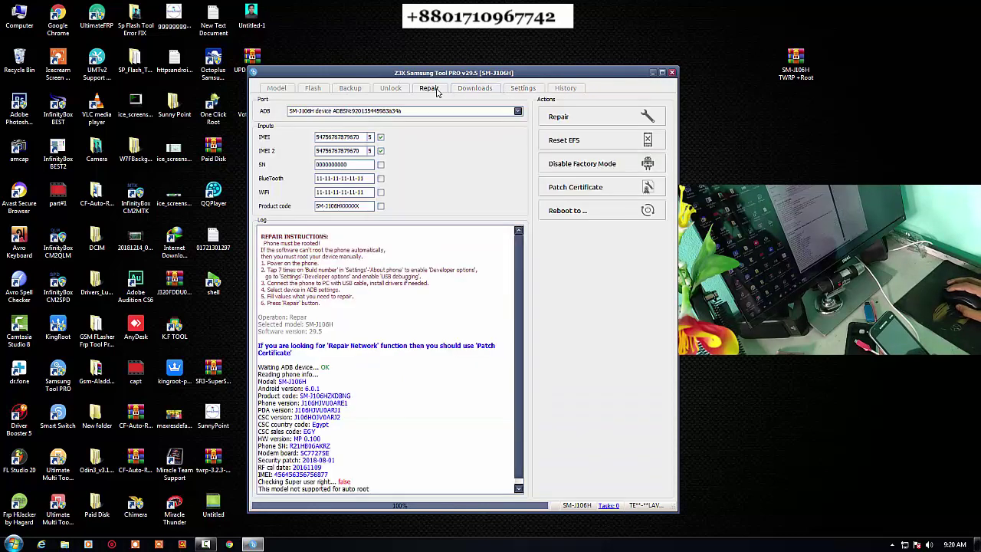
pyautogui.click(391, 88)
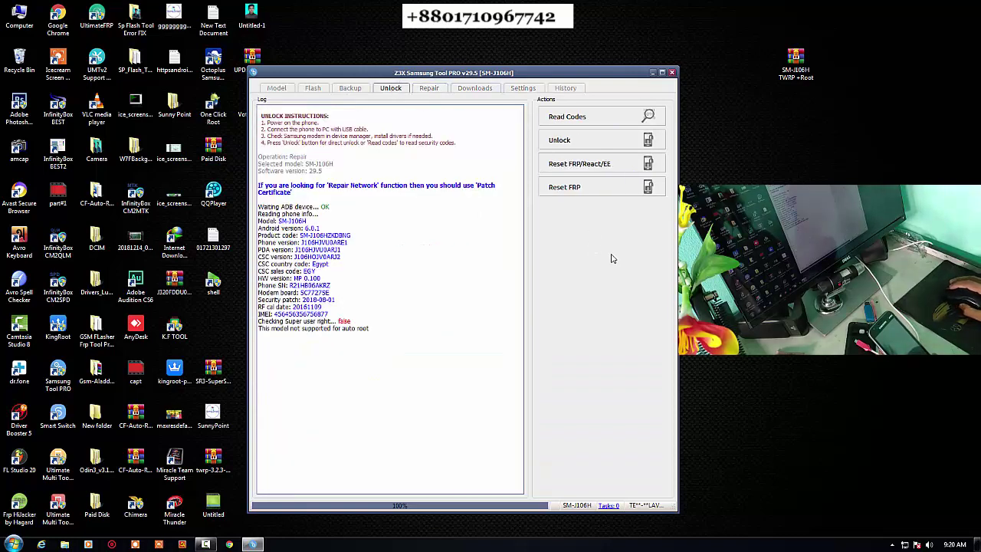
pyautogui.click(350, 89)
pyautogui.click(313, 89)
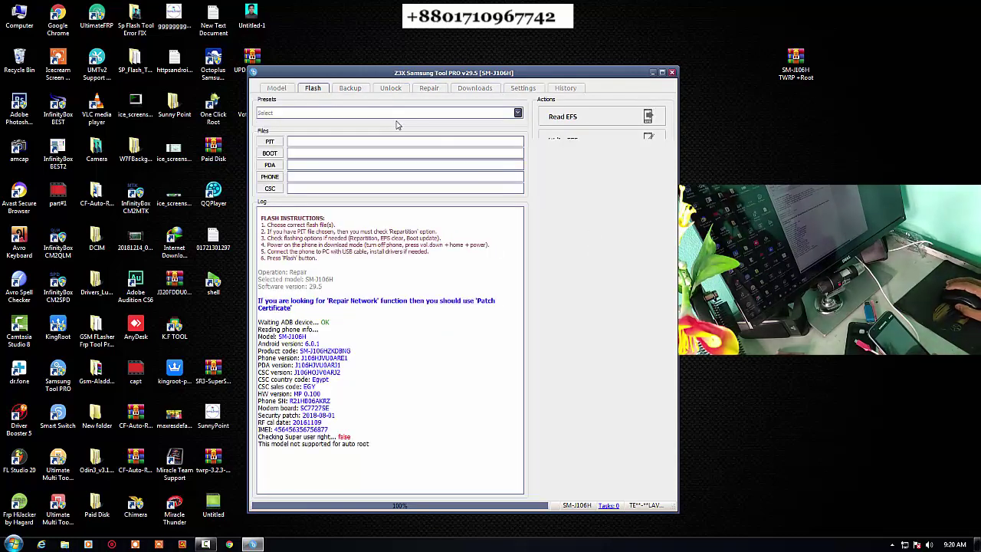
# Return to the repair functions, dismiss the color scheme prompt and select the connected SM-J106H as the ADB device.
pyautogui.click(428, 89)
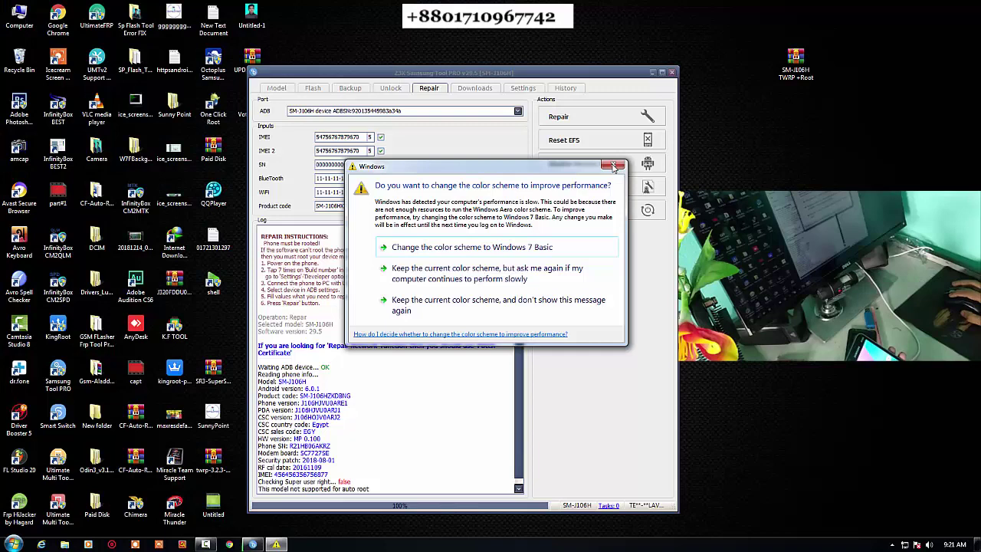
pyautogui.click(614, 167)
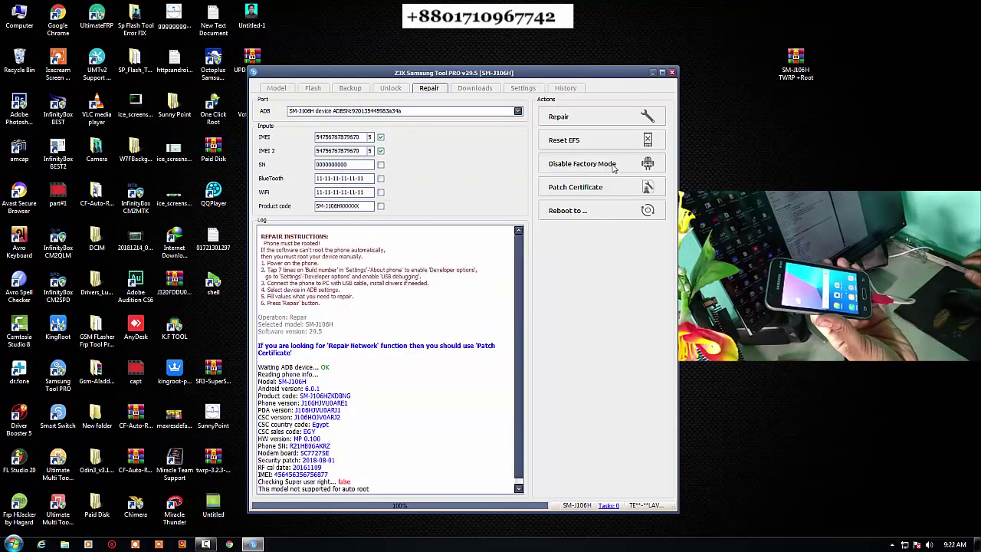
pyautogui.click(433, 113)
pyautogui.click(387, 122)
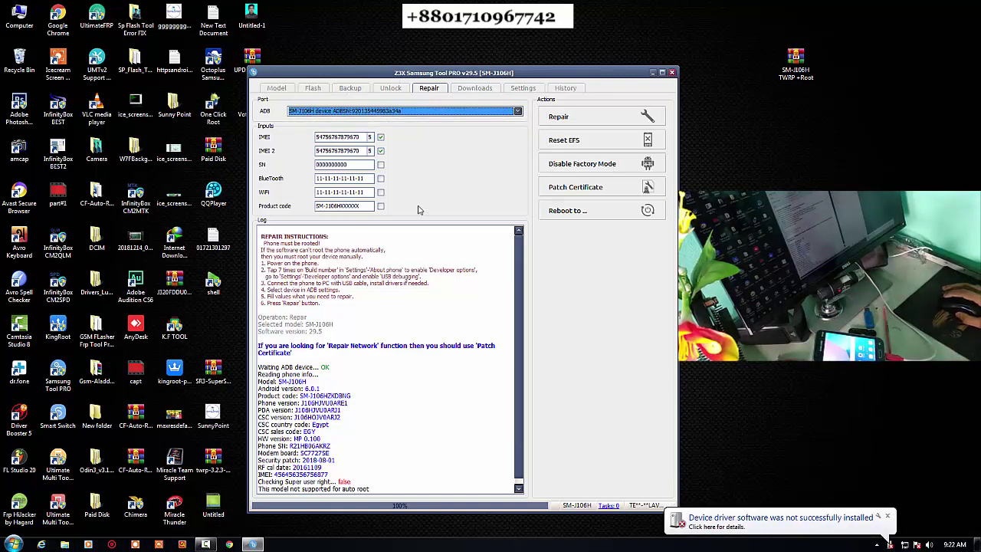
# Check the superuser rights line in the log and run the repair for both IMEI fields.
pyautogui.moveTo(350, 482)
pyautogui.mouseDown()
pyautogui.moveTo(260, 482)
pyautogui.moveTo(353, 482)
pyautogui.mouseUp()
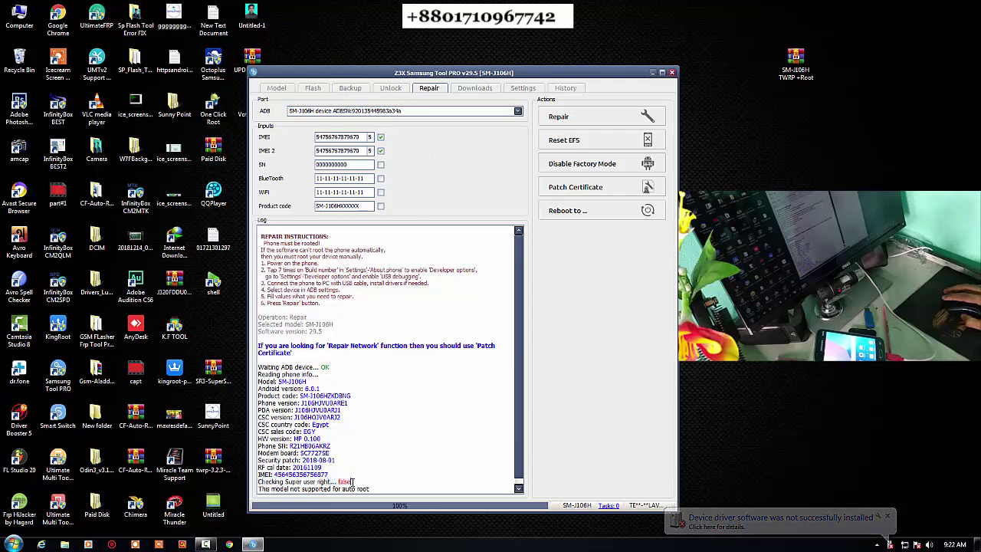
pyautogui.scroll(-1, 521, 311)
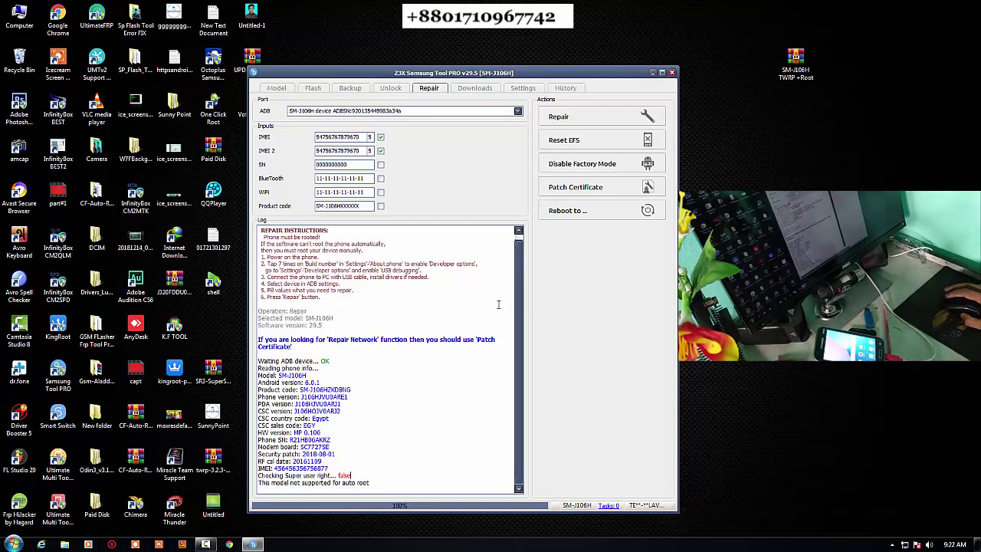
pyautogui.doubleClick(347, 476)
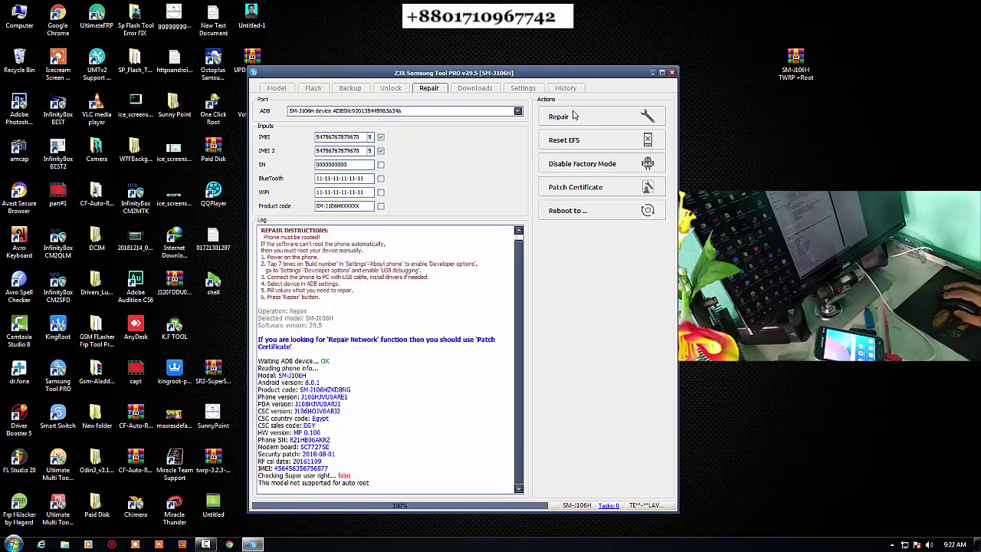
pyautogui.click(574, 116)
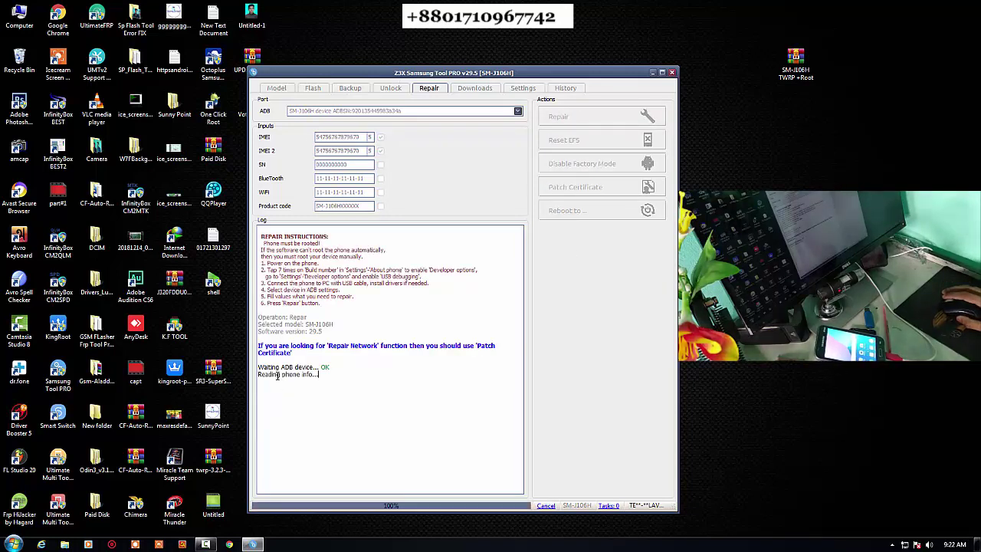
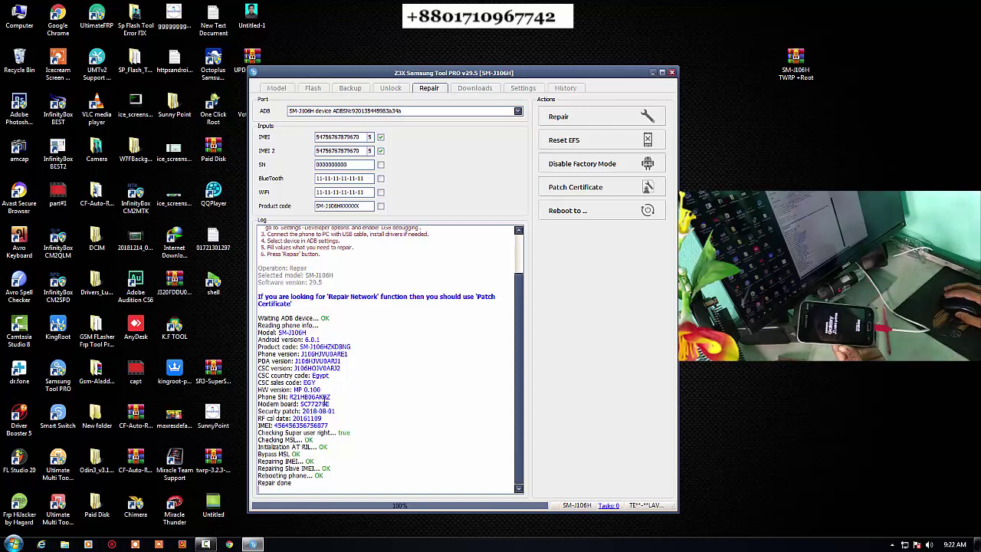
# Examine the finished repair log, its superuser rights check and the first IMEI field.
pyautogui.moveTo(328, 489); pyautogui.dragTo(345, 338)
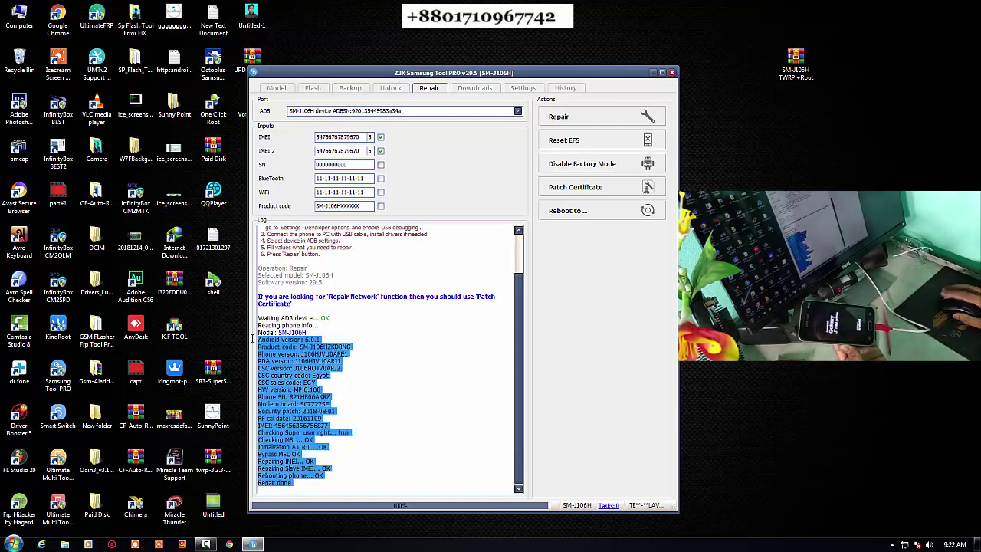
pyautogui.click(357, 433)
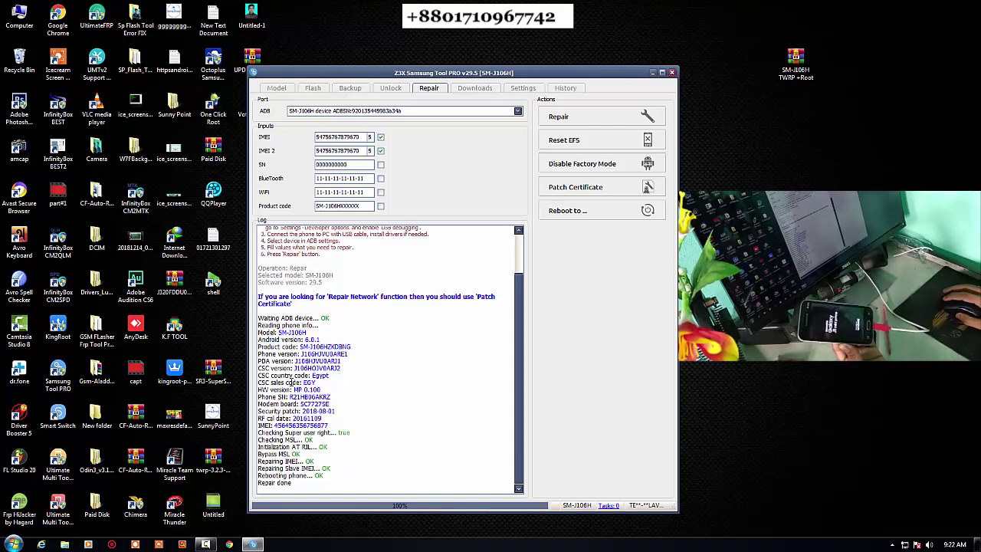
pyautogui.moveTo(354, 431); pyautogui.dragTo(260, 428)
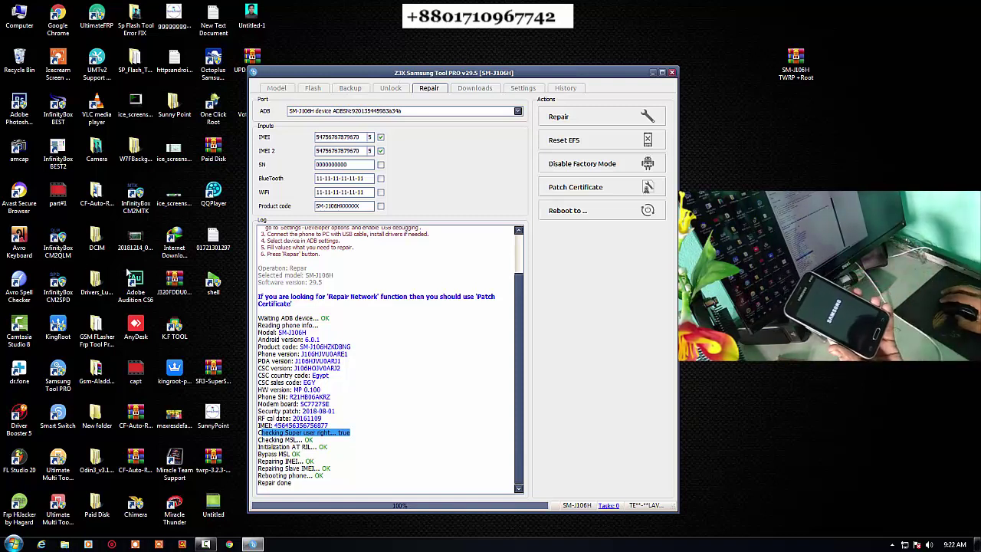
pyautogui.moveTo(317, 136); pyautogui.dragTo(329, 137)
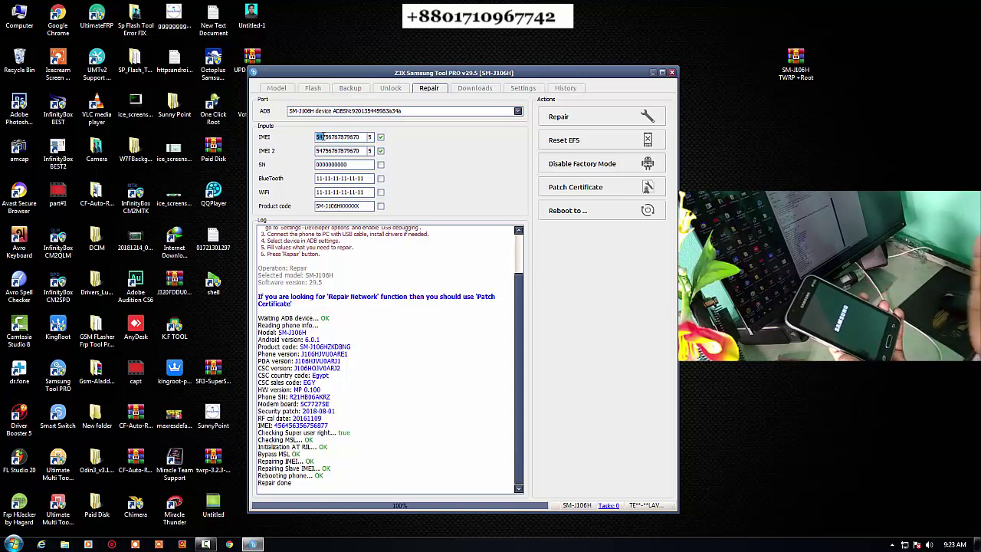
pyautogui.moveTo(320, 137); pyautogui.dragTo(451, 116)
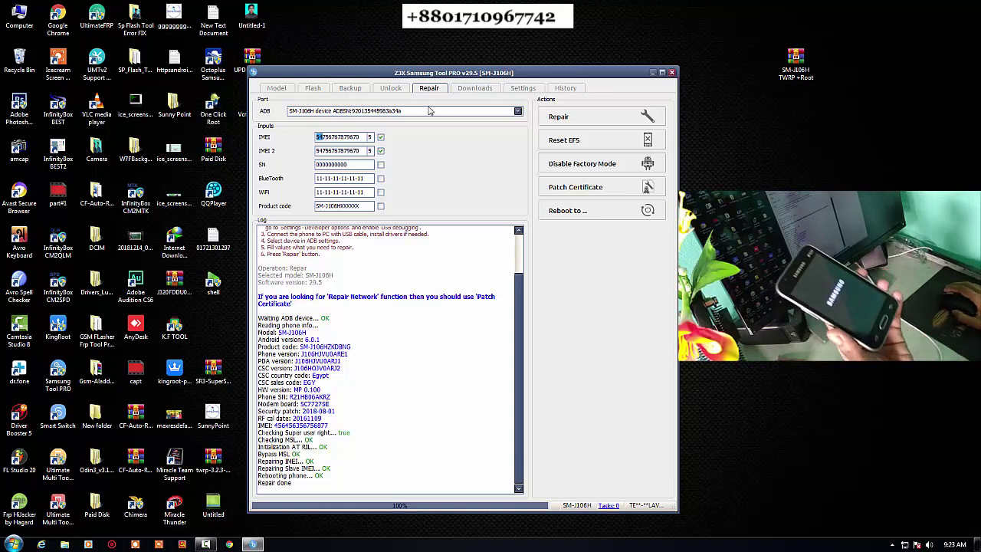
pyautogui.click(350, 89)
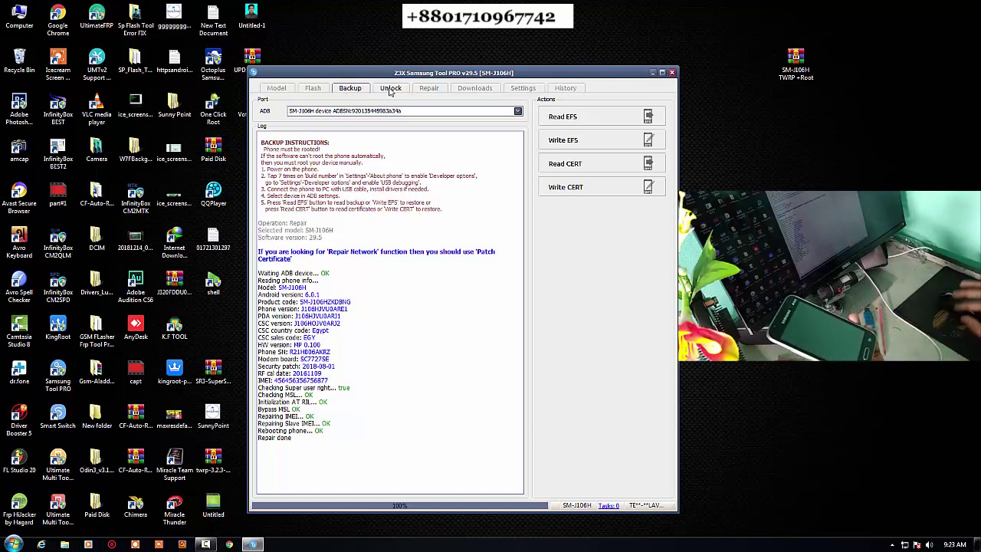
pyautogui.moveTo(372, 74); pyautogui.dragTo(388, 76)
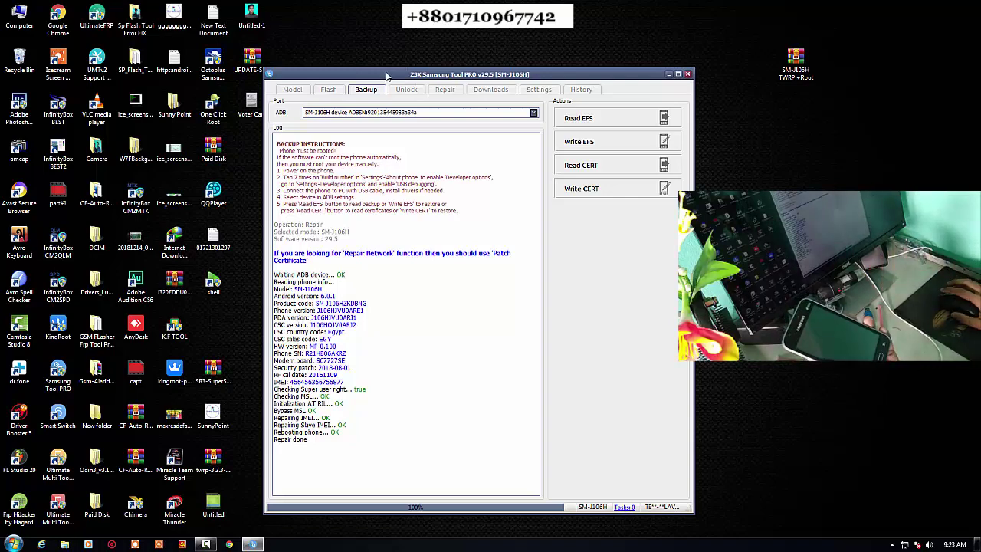
pyautogui.click(328, 90)
pyautogui.click(367, 89)
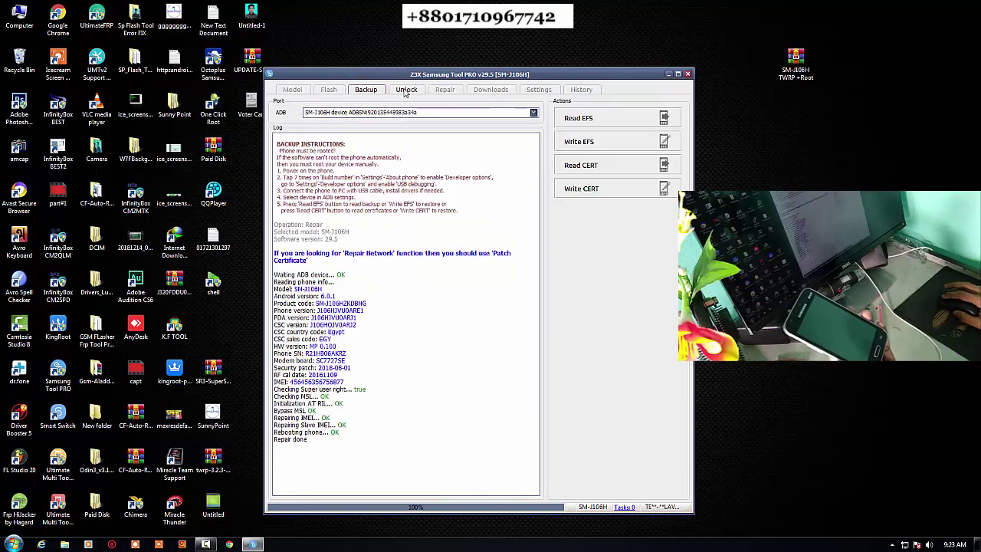